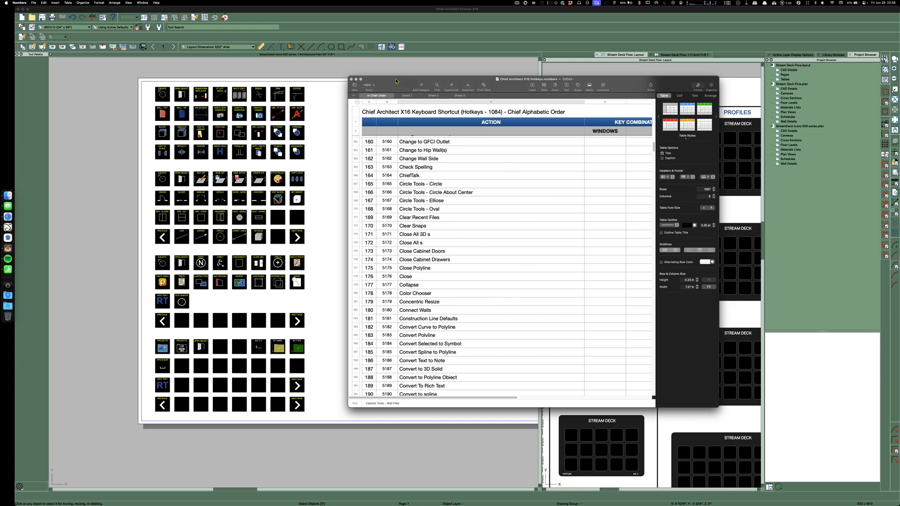
# Step: Move the hotkey spreadsheet aside and inspect the actions inside the APPLY multi action in Stream Deck
pyautogui.moveTo(395, 81); pyautogui.dragTo(899, 66)
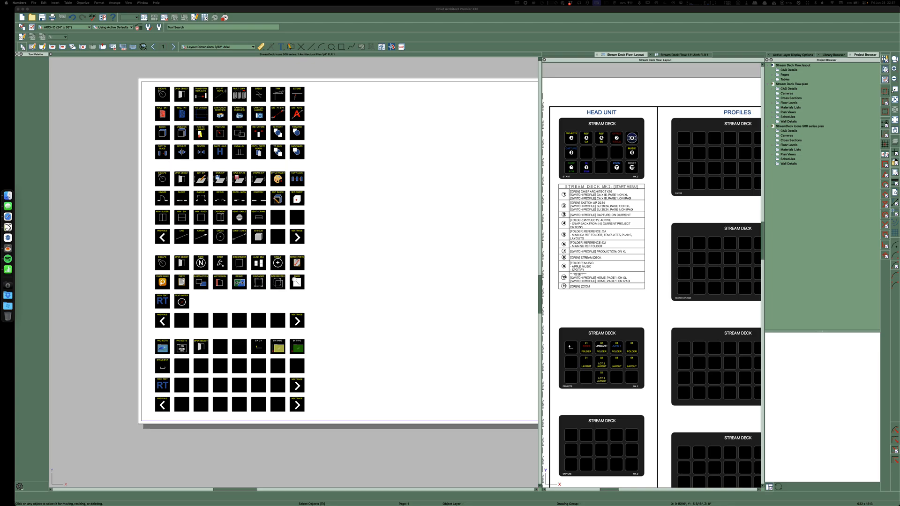
pyautogui.moveTo(899, 89); pyautogui.dragTo(501, 88)
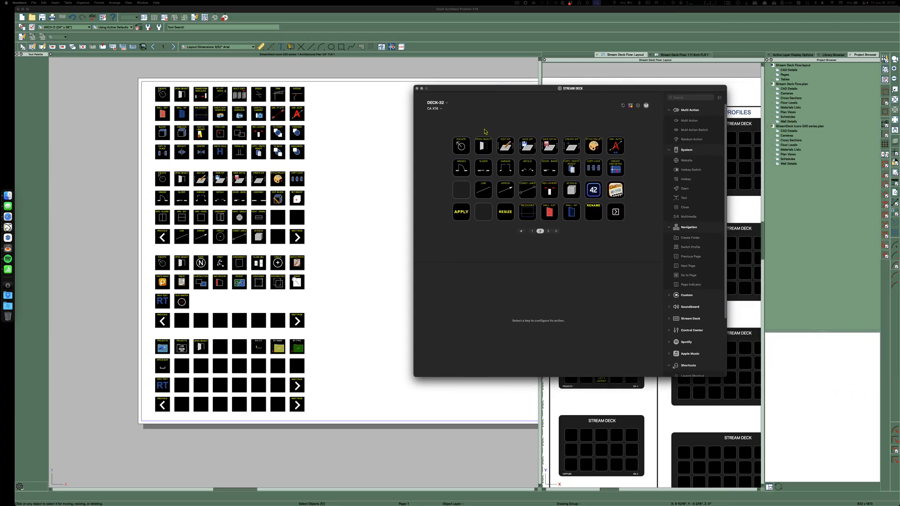
pyautogui.click(461, 214)
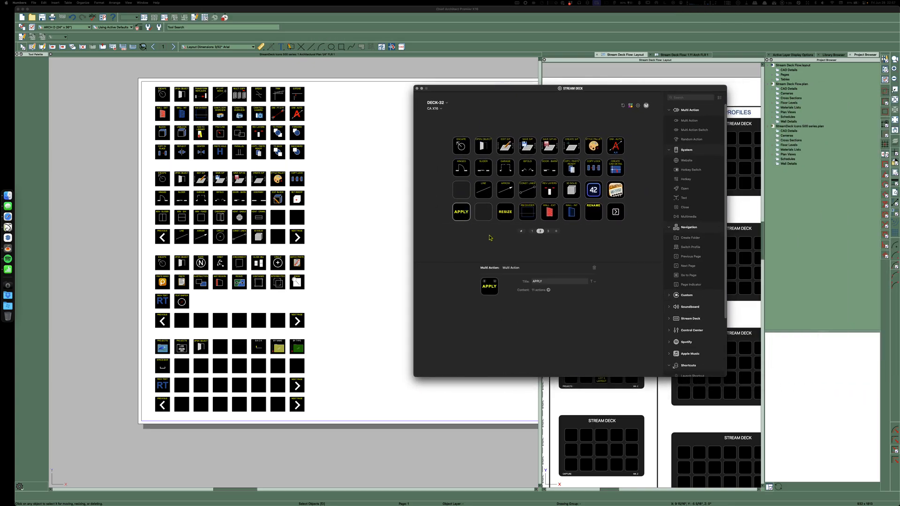
pyautogui.click(548, 290)
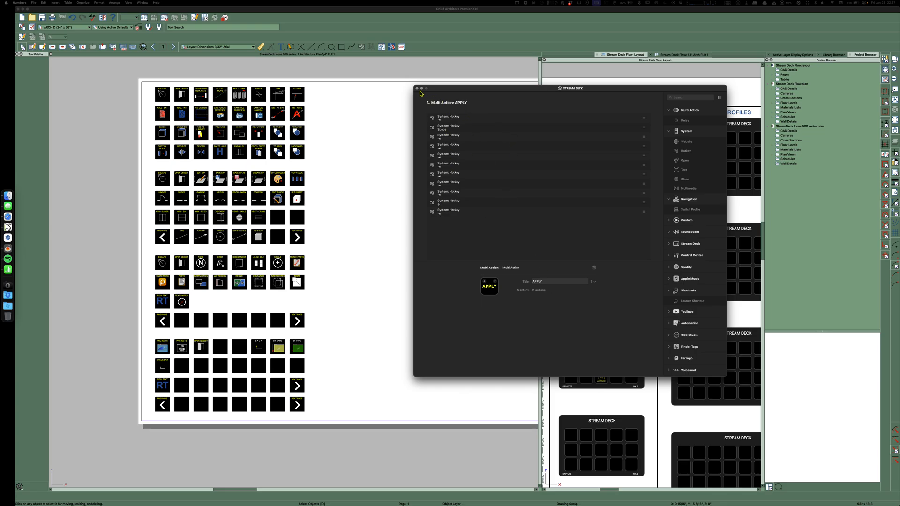
pyautogui.click(418, 91)
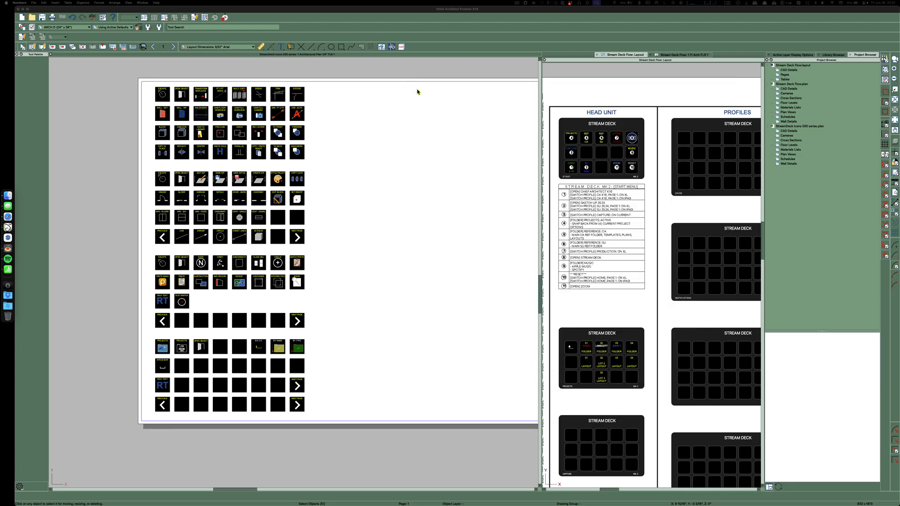
# Step: Switch to Chief Architect and bring up the Customize Hotkeys dialog, moved higher on the screen
pyautogui.click(537, 26)
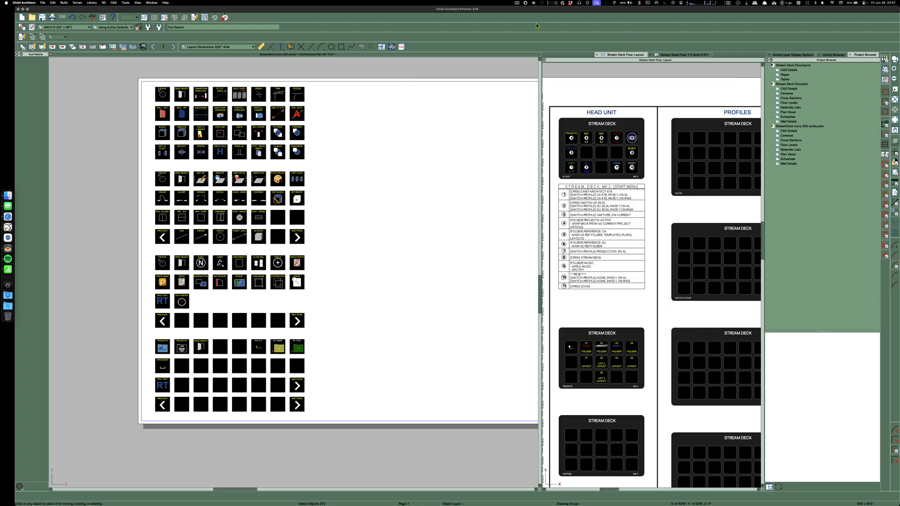
pyautogui.press('h')
pyautogui.press('o')
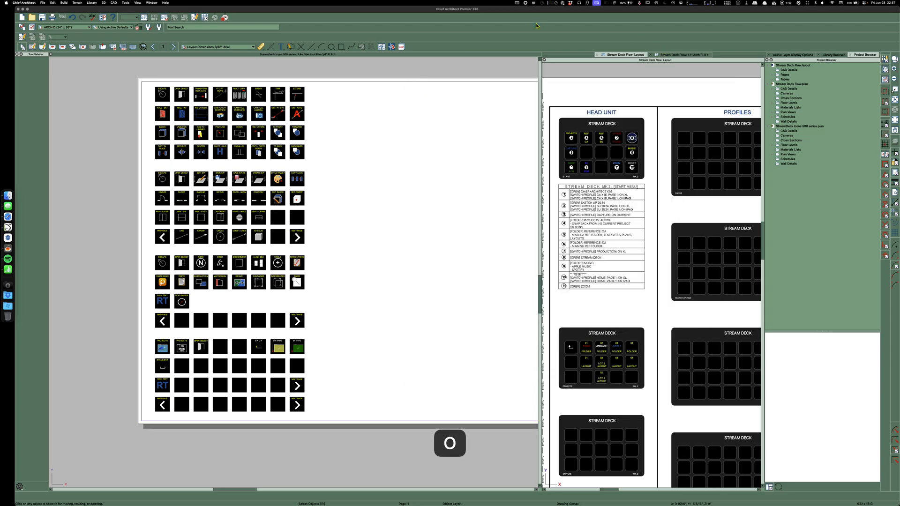
pyautogui.press('y')
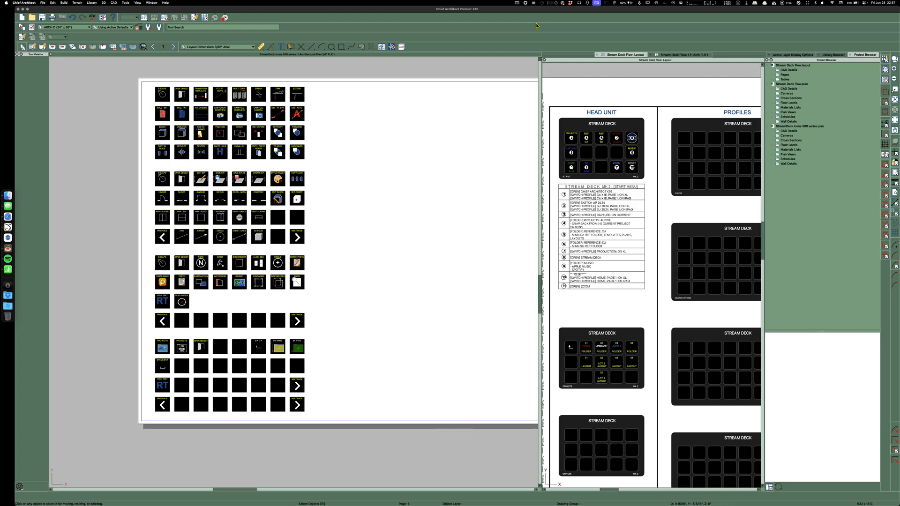
pyautogui.press('o')
pyautogui.press('t')
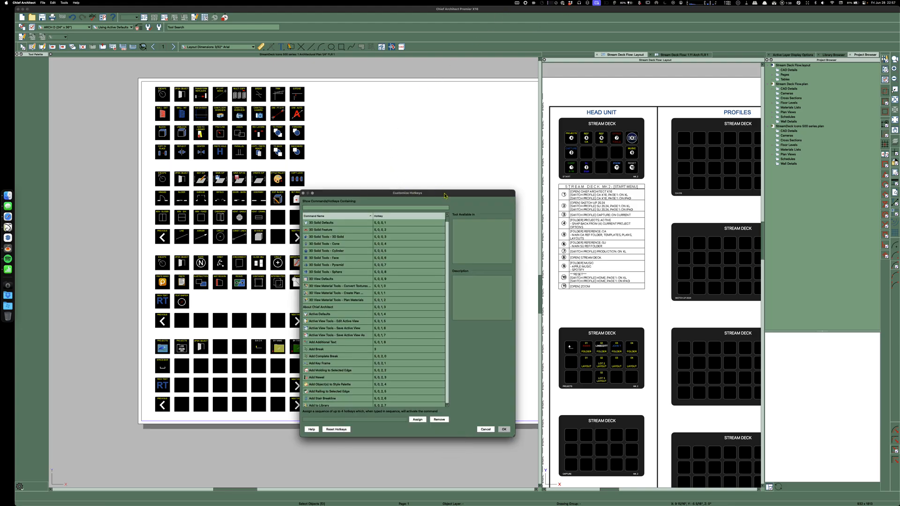
pyautogui.moveTo(444, 195); pyautogui.dragTo(467, 116)
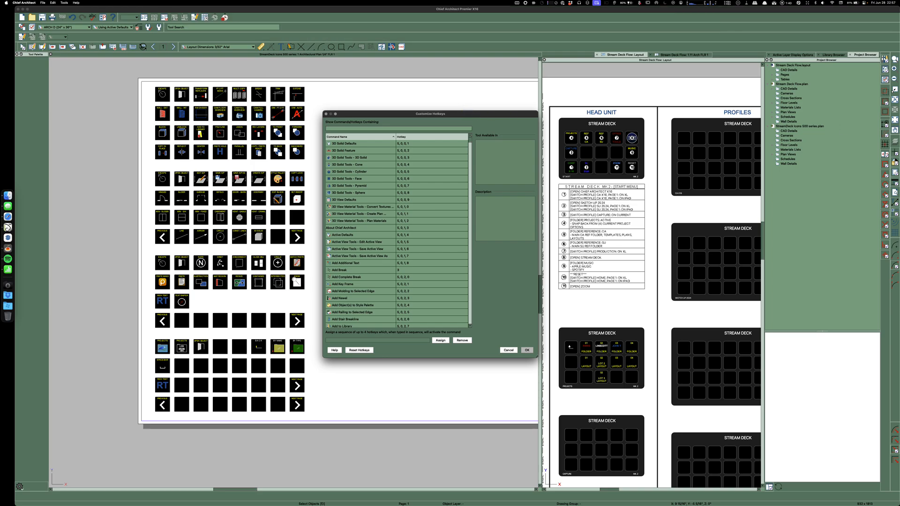
# Step: Compare the assigned hotkeys in the command list with the numbering in the Chief Architect X16 Hotkeys spreadsheet
pyautogui.moveTo(895, 19); pyautogui.dragTo(792, 70)
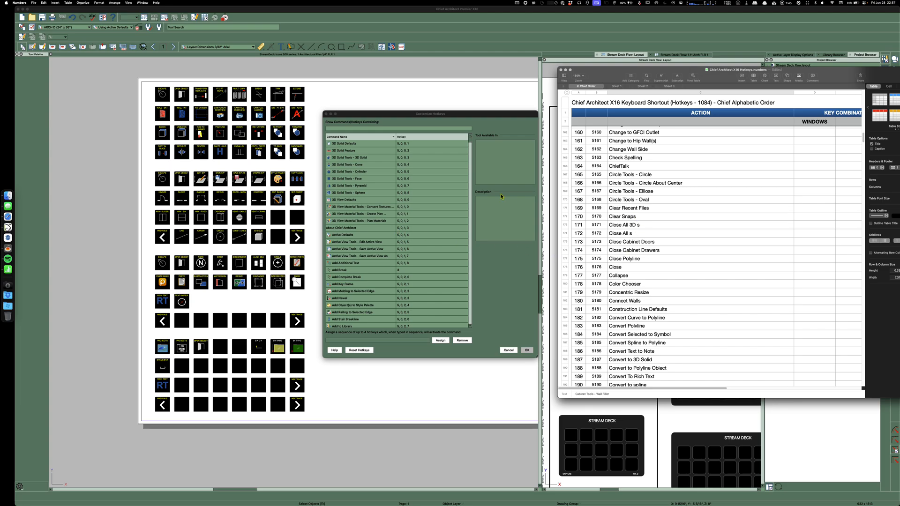
pyautogui.scroll(-20, 394, 256)
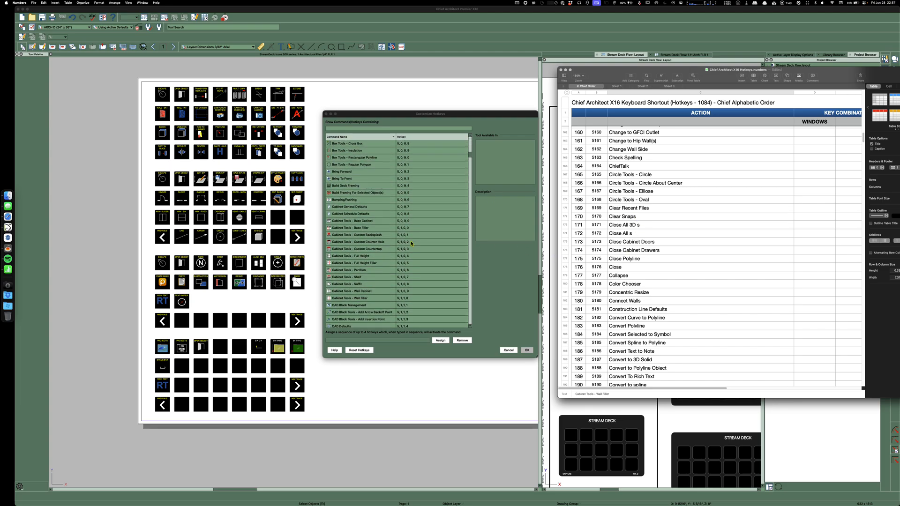
pyautogui.scroll(-10, 412, 243)
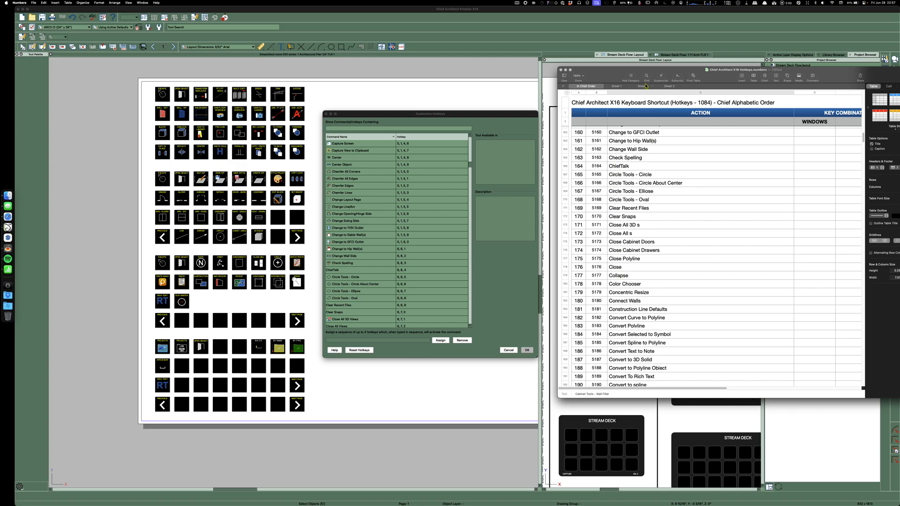
pyautogui.moveTo(606, 73); pyautogui.dragTo(899, 77)
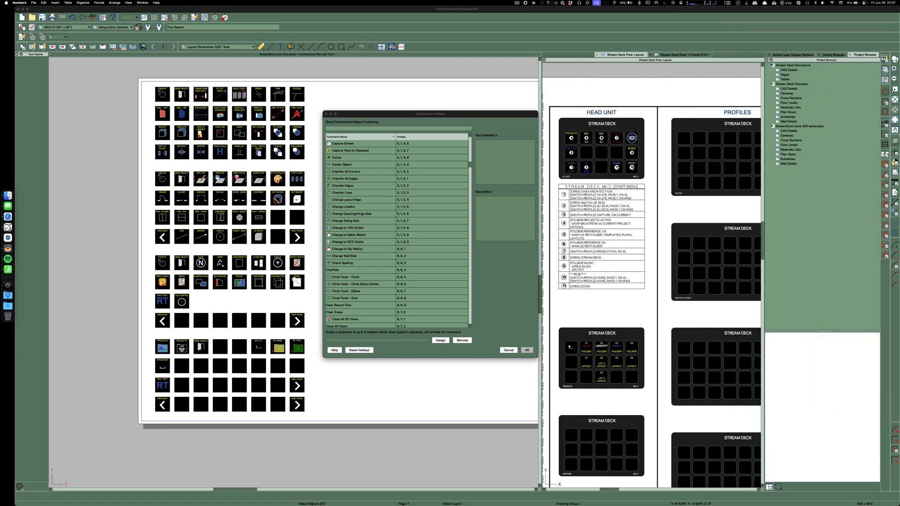
pyautogui.click(408, 115)
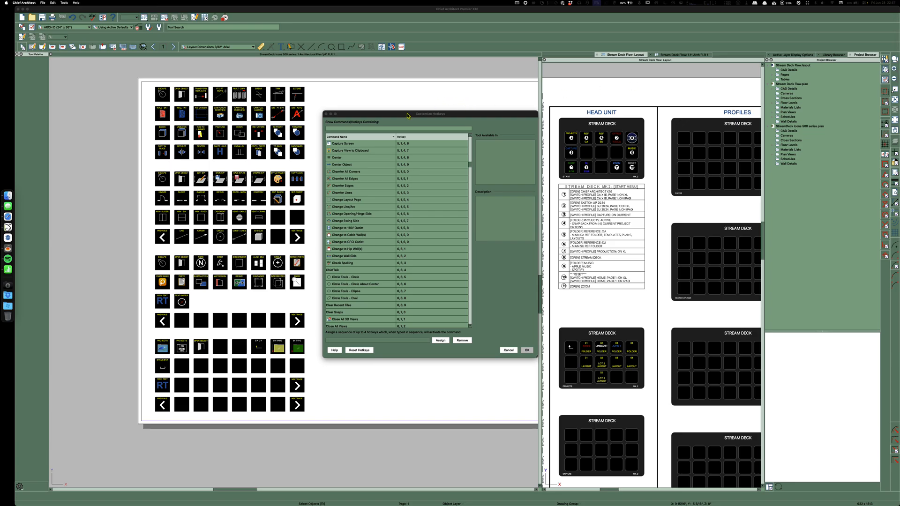
pyautogui.moveTo(407, 115); pyautogui.dragTo(430, 112)
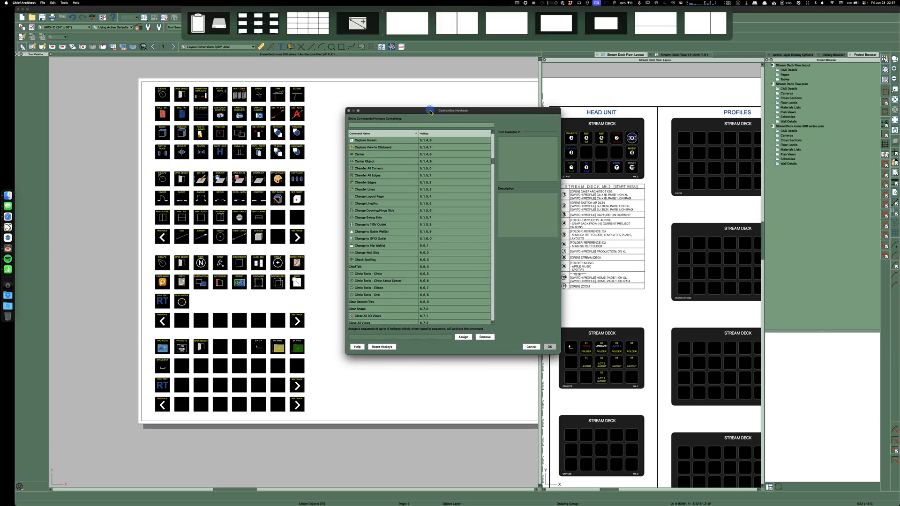
# Step: Assign the hotkey 5, 1, 6, 1 to Change to Hip Wall(s) and 5, 1, 6, 2 to Change Wall Side
pyautogui.click(434, 245)
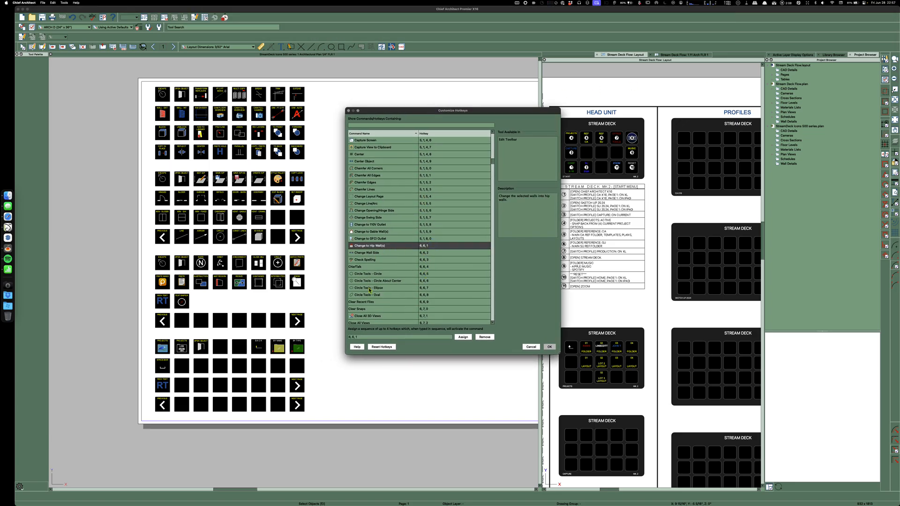
pyautogui.moveTo(362, 337); pyautogui.dragTo(337, 337)
pyautogui.write('5161')
pyautogui.click(463, 337)
pyautogui.click(370, 252)
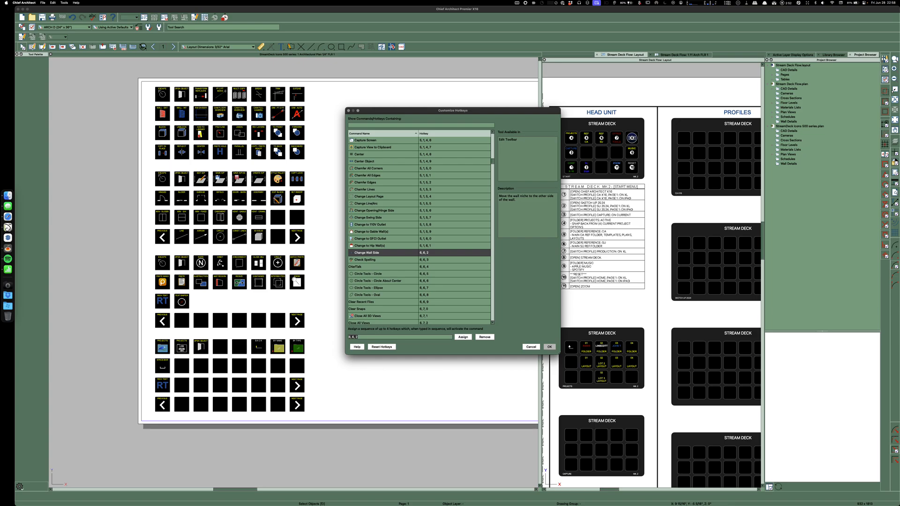
pyautogui.write('5162')
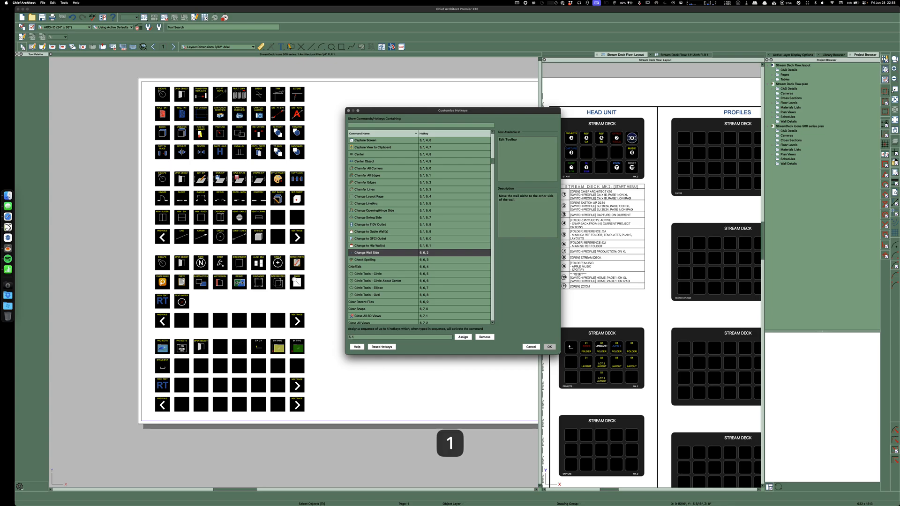
pyautogui.click(462, 337)
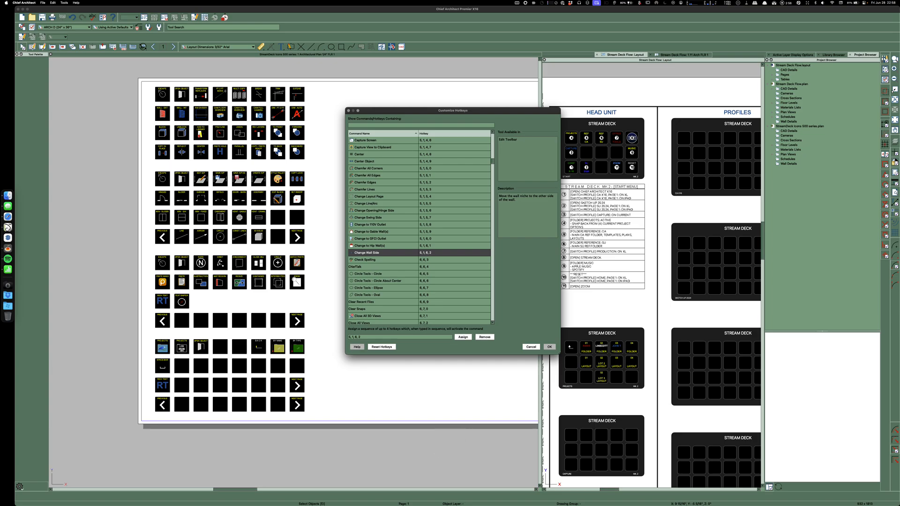
# Step: Assign the hotkey 5, 1, 6, 3 to the Check Spelling command
pyautogui.click(383, 260)
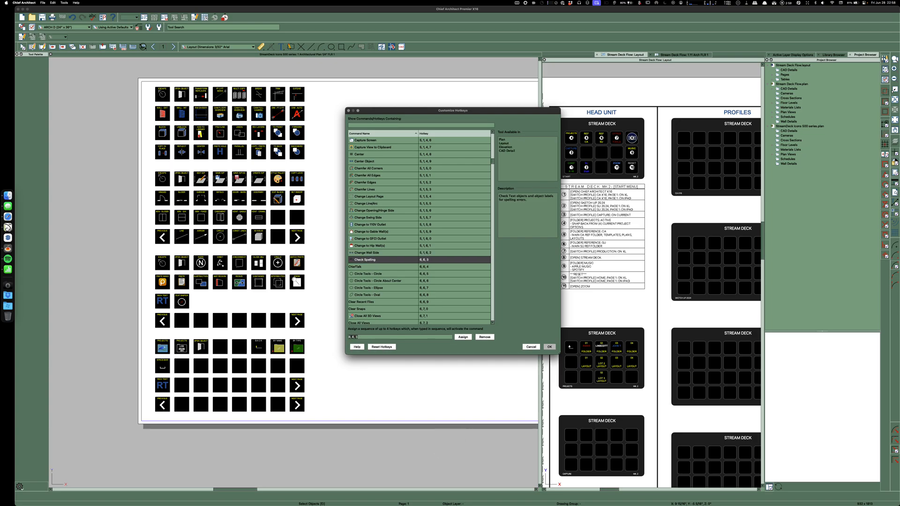
pyautogui.write('5163')
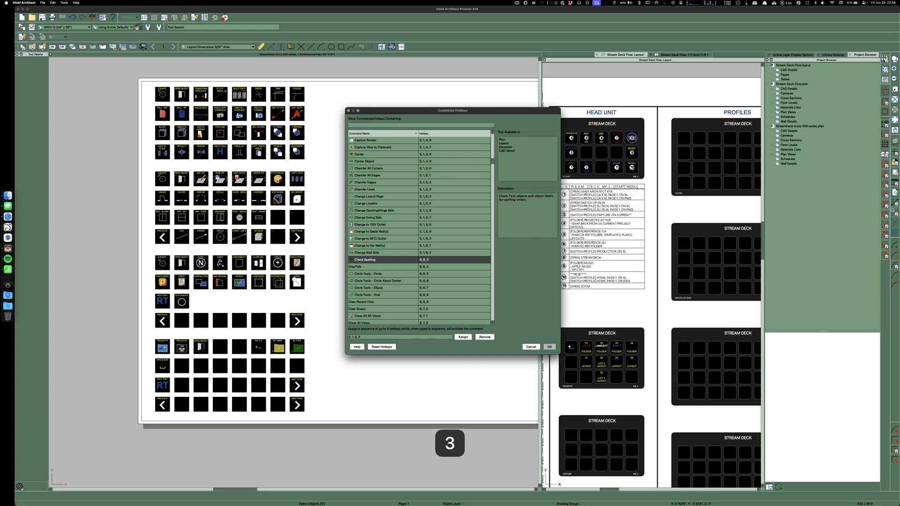
pyautogui.press('Tab')
pyautogui.press('space')
# Step: Assign the hotkey 5, 1, 6, 4 to the ChiefTalk command and accept the hotkey changes
pyautogui.press('Tab')
pyautogui.press('Tab')
pyautogui.press('Tab')
pyautogui.press('Tab')
pyautogui.press('Tab')
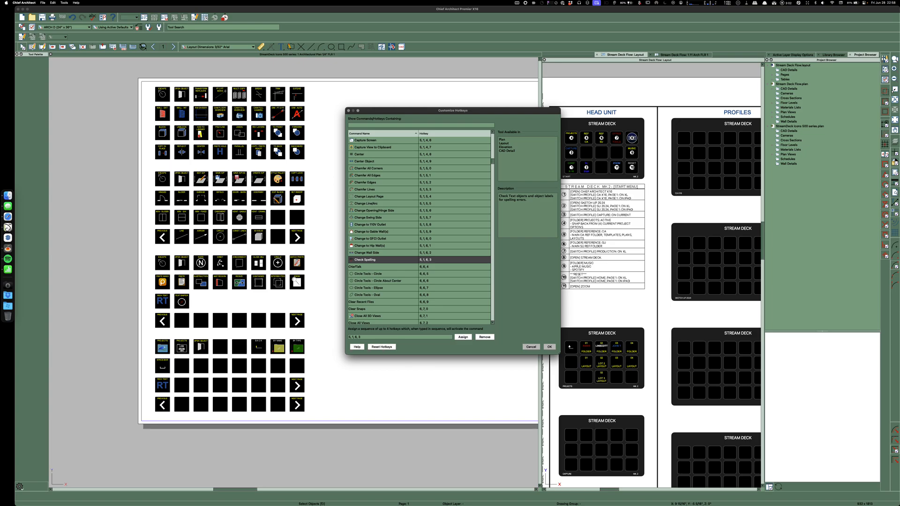
pyautogui.press('Down')
pyautogui.press('Tab')
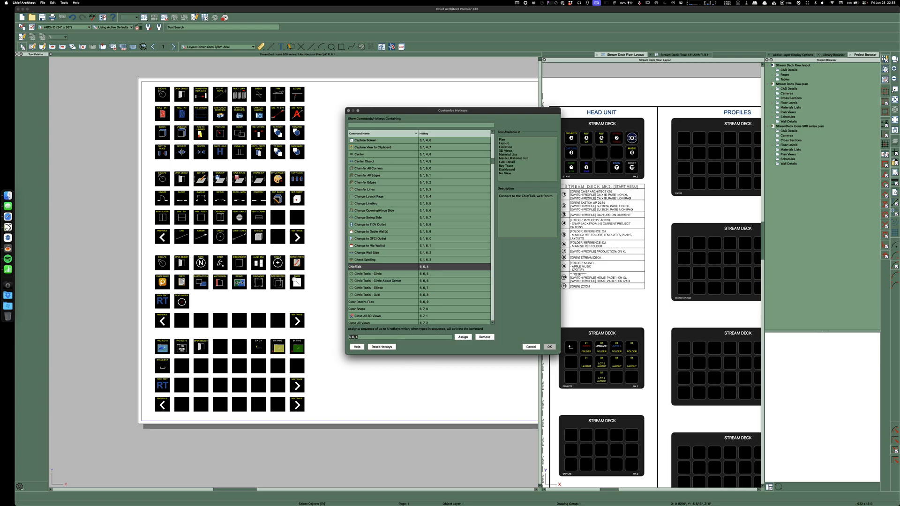
pyautogui.write('5164')
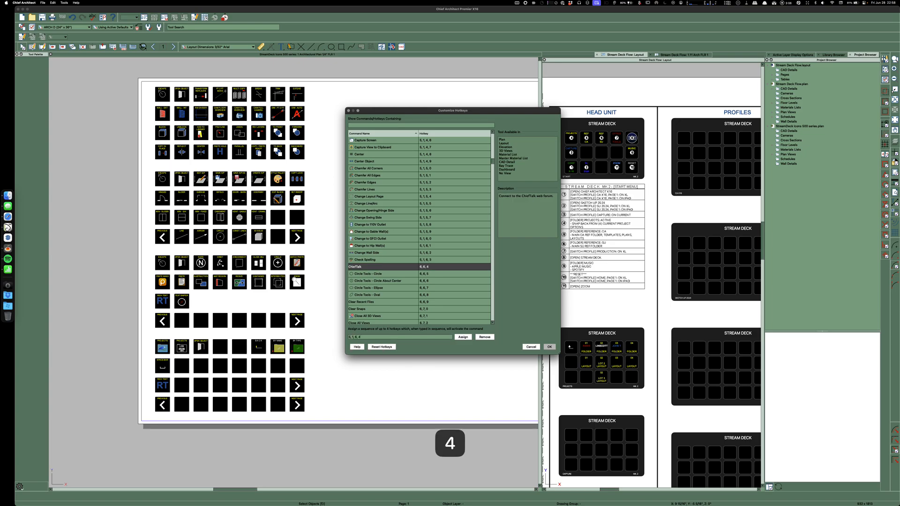
pyautogui.click(463, 337)
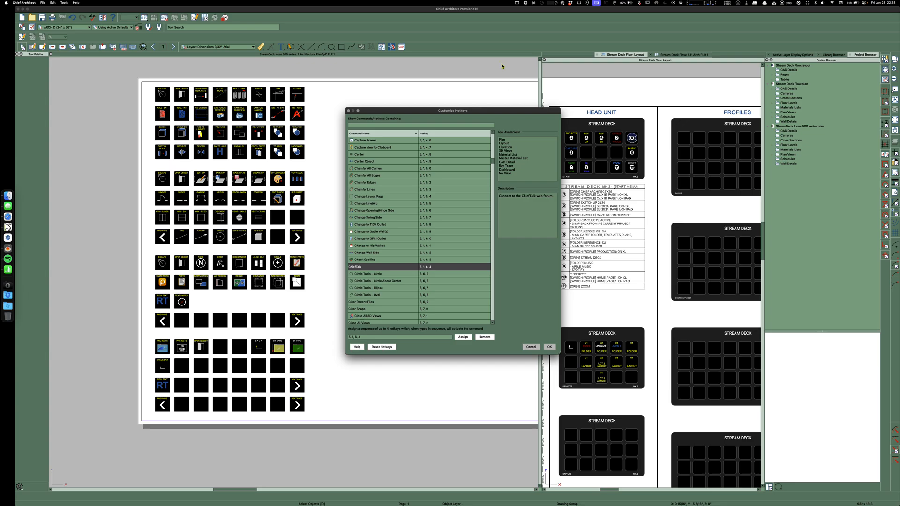
pyautogui.click(430, 274)
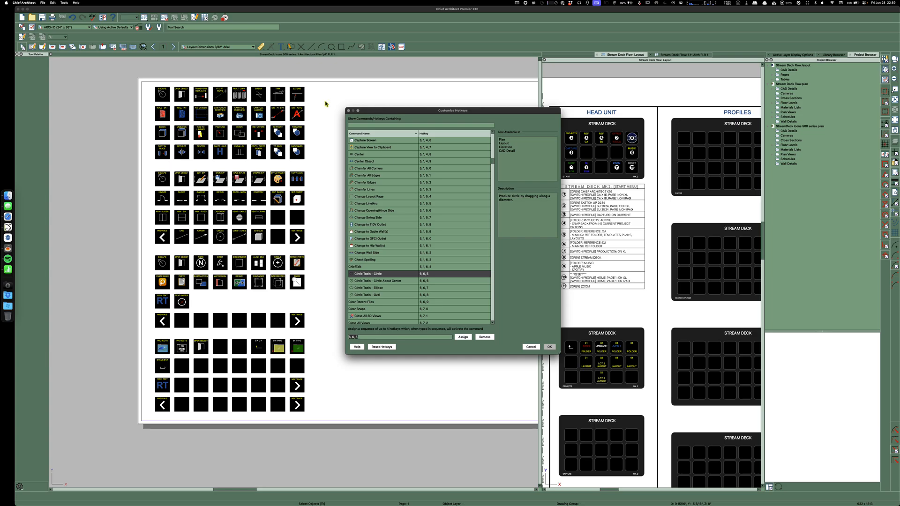
pyautogui.click(553, 348)
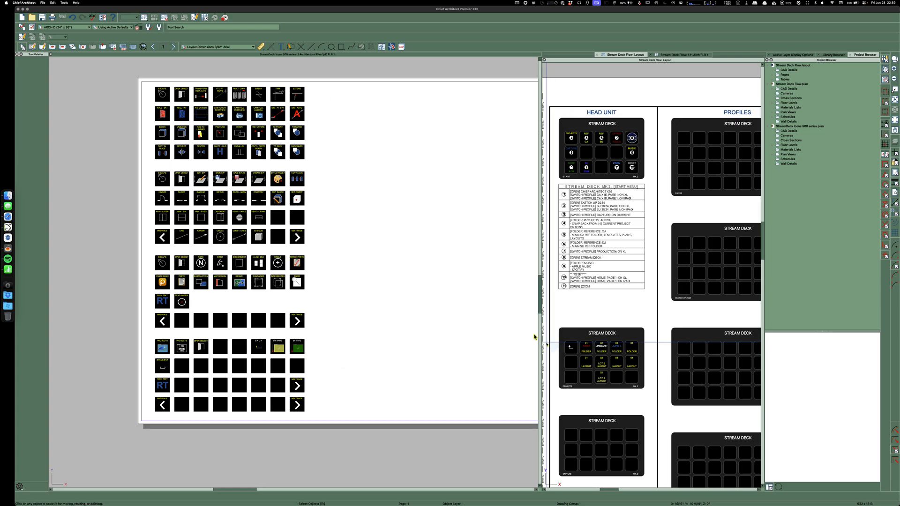
# Step: Export the hotkeys to the existing TEST FILE.xml in the Hotkeys folder, replacing the old file
pyautogui.click(43, 2)
pyautogui.moveTo(65, 100)
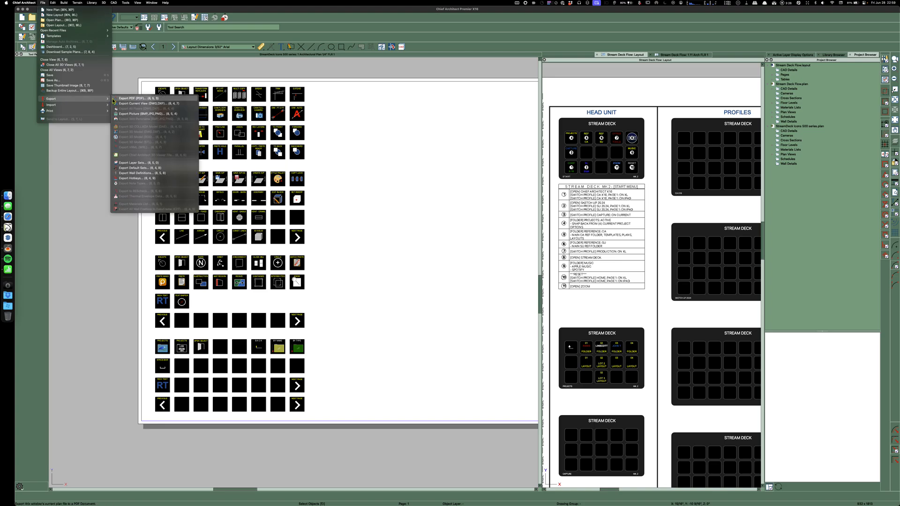
pyautogui.click(152, 179)
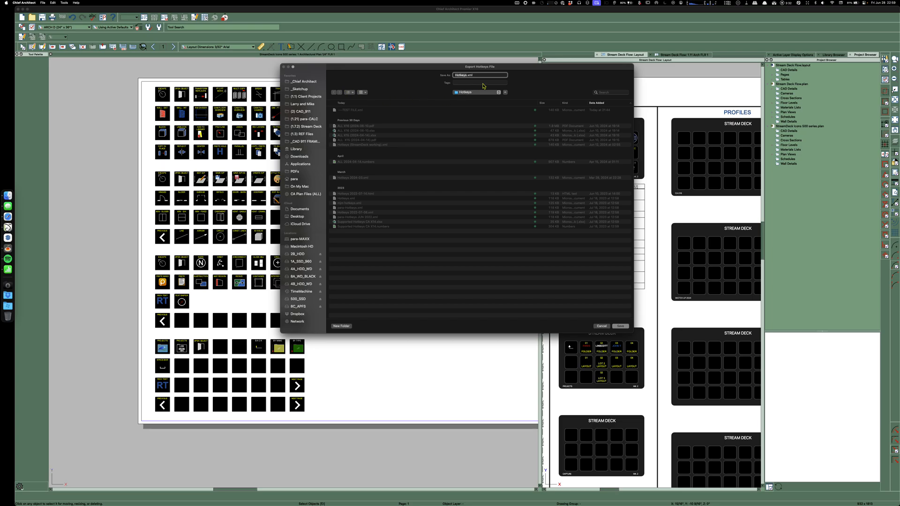
pyautogui.click(356, 110)
pyautogui.click(620, 326)
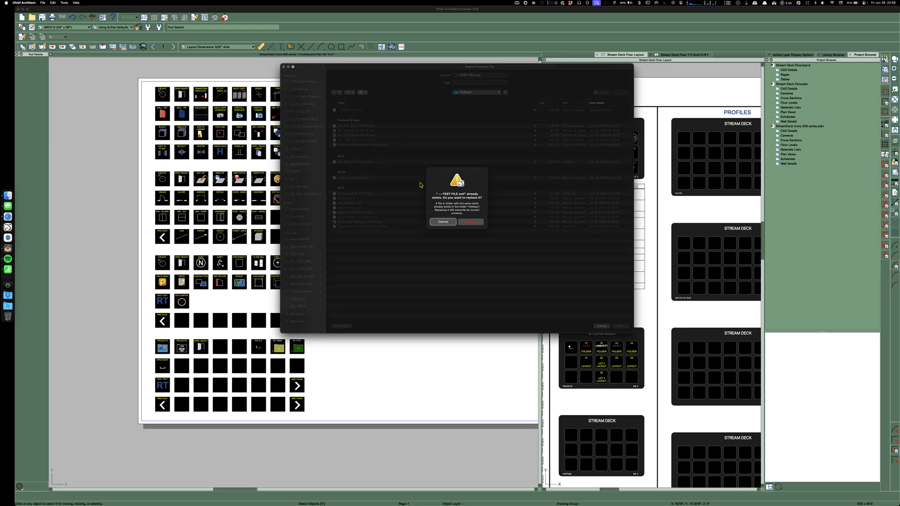
pyautogui.click(475, 223)
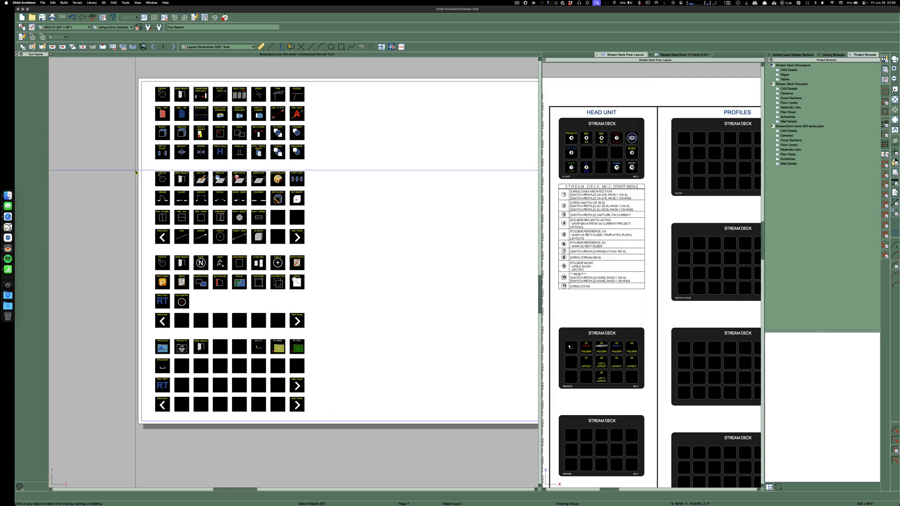
# Step: Switch to Finder and open the Hotkeys folder in REF Files > CAD Library > _Chief Architect
pyautogui.click(12, 197)
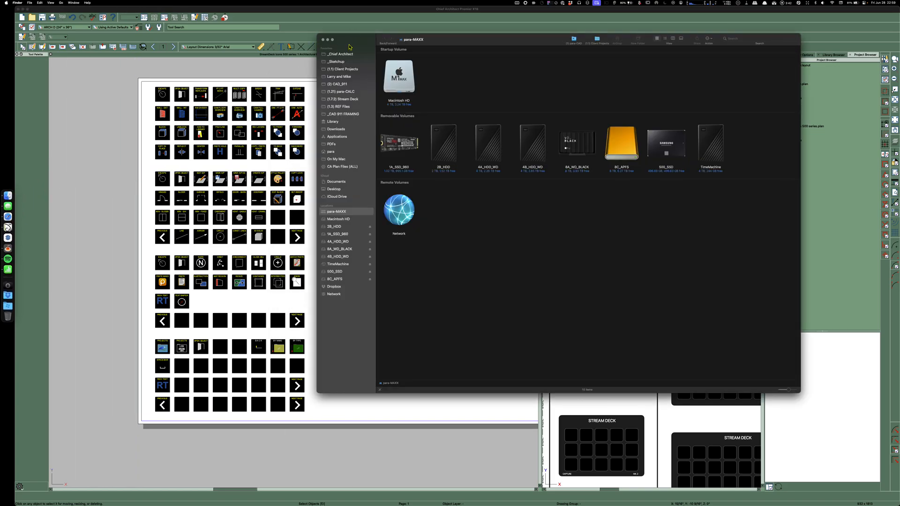
pyautogui.moveTo(350, 46); pyautogui.dragTo(107, 78)
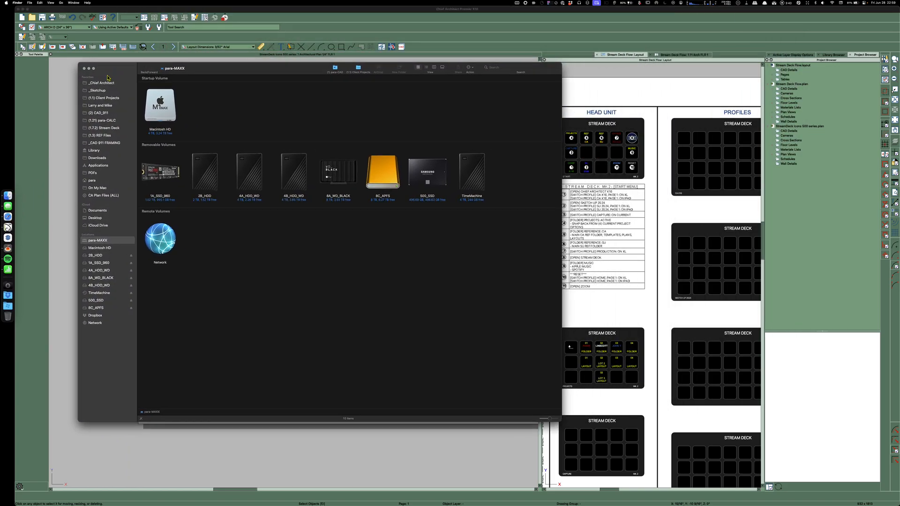
pyautogui.click(100, 136)
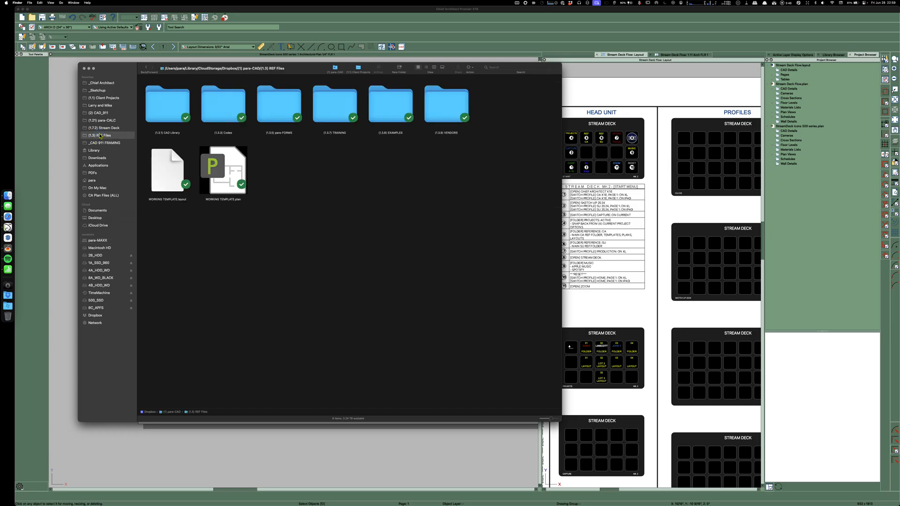
pyautogui.doubleClick(166, 111)
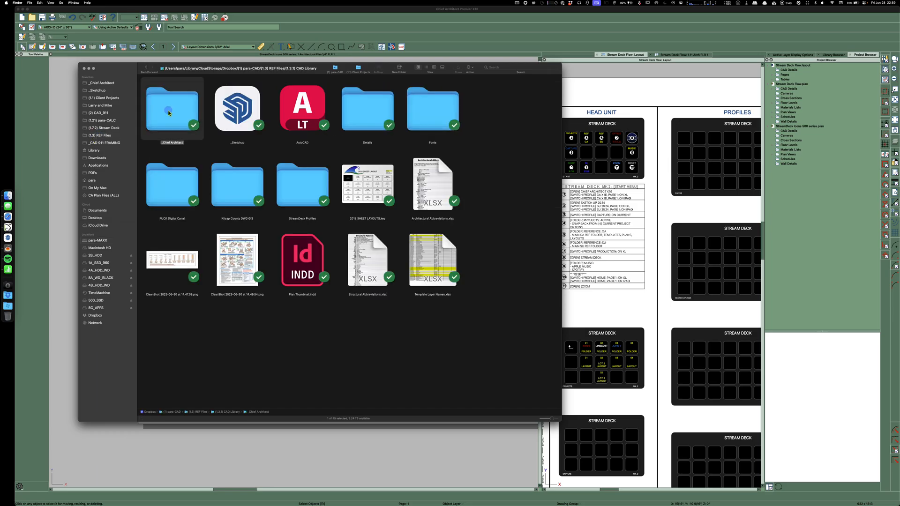
pyautogui.doubleClick(169, 111)
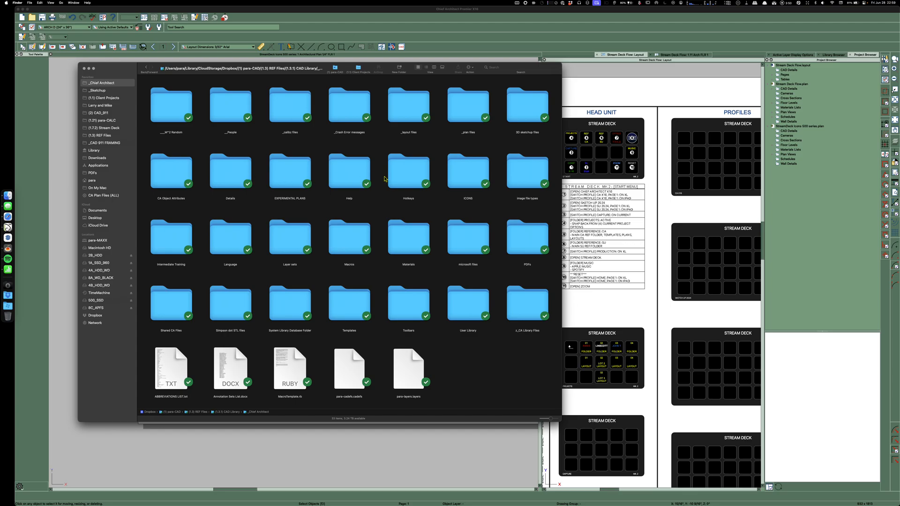
pyautogui.doubleClick(405, 177)
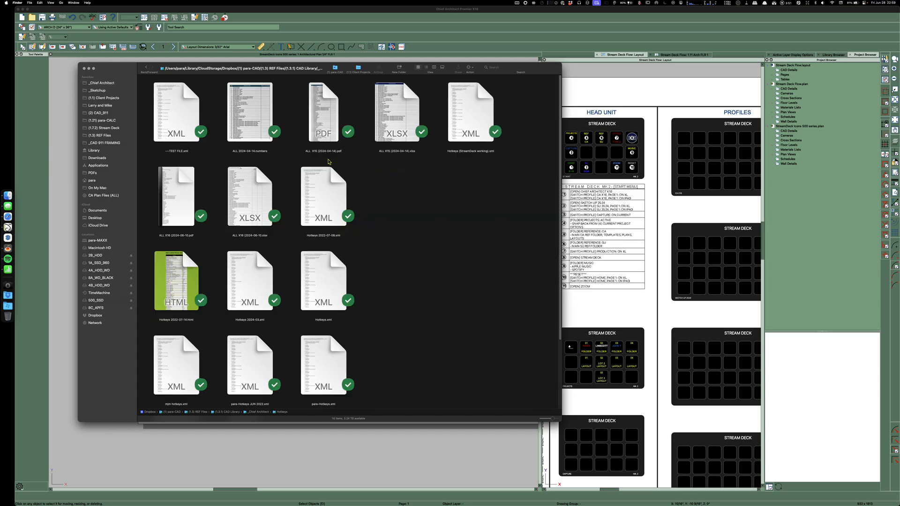
pyautogui.doubleClick(173, 111)
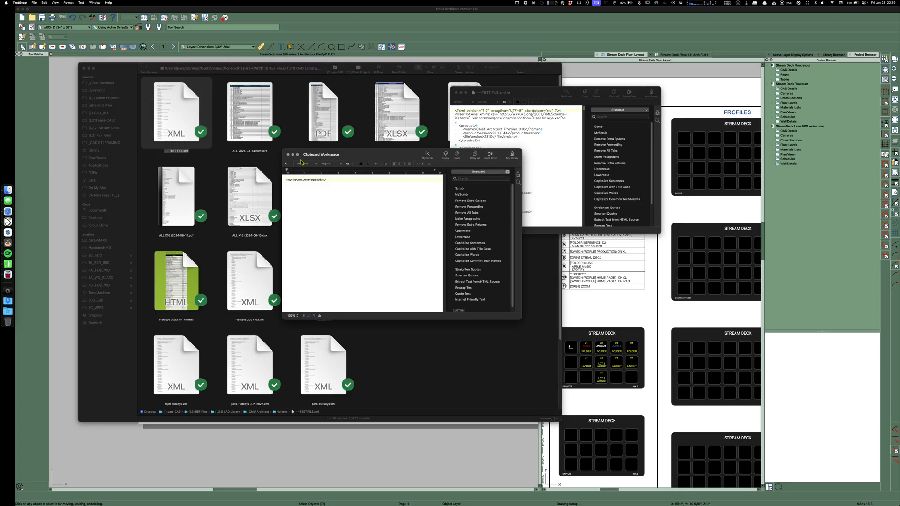
pyautogui.click(288, 154)
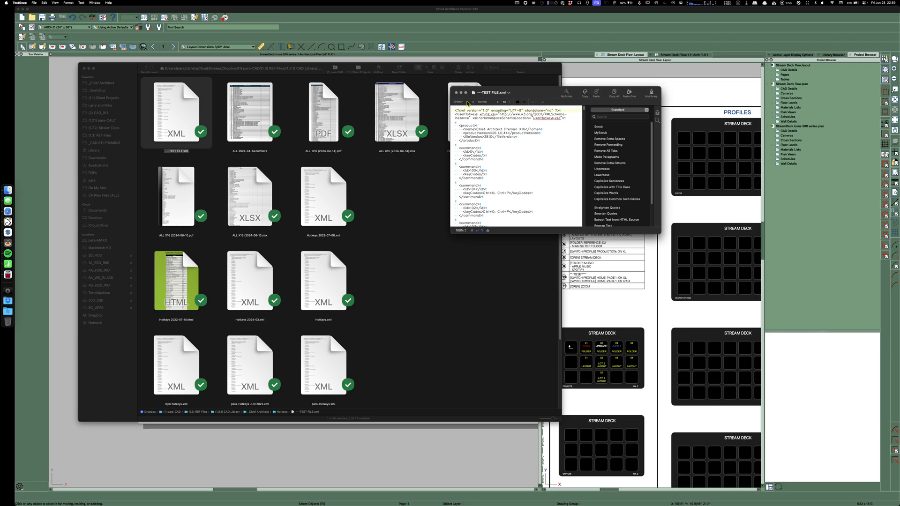
pyautogui.click(456, 92)
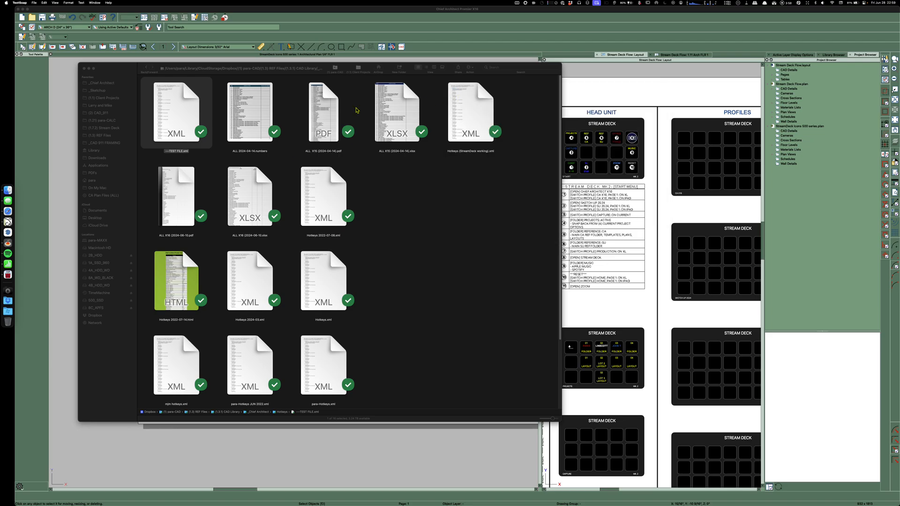
# Step: Open TEST FILE.xml from the Hotkeys folder in Microsoft Excel and close the Finder window
pyautogui.rightClick(182, 102)
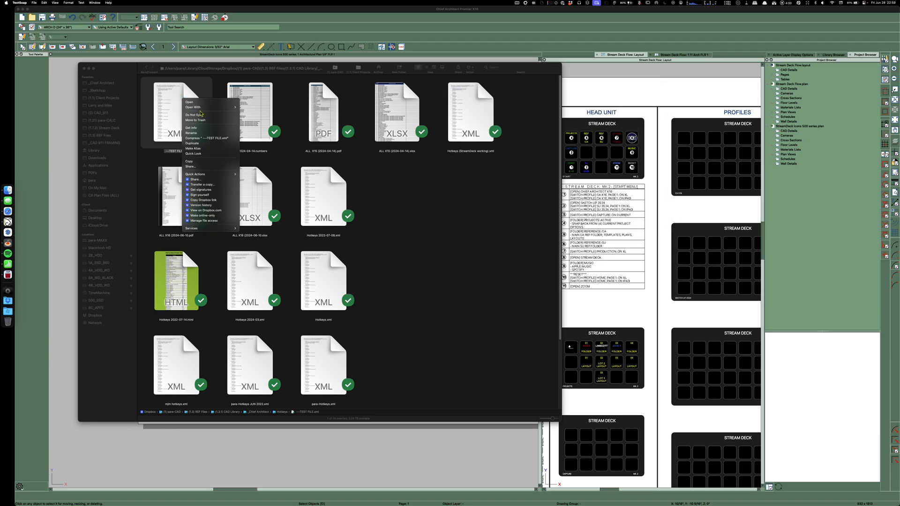
pyautogui.moveTo(204, 109)
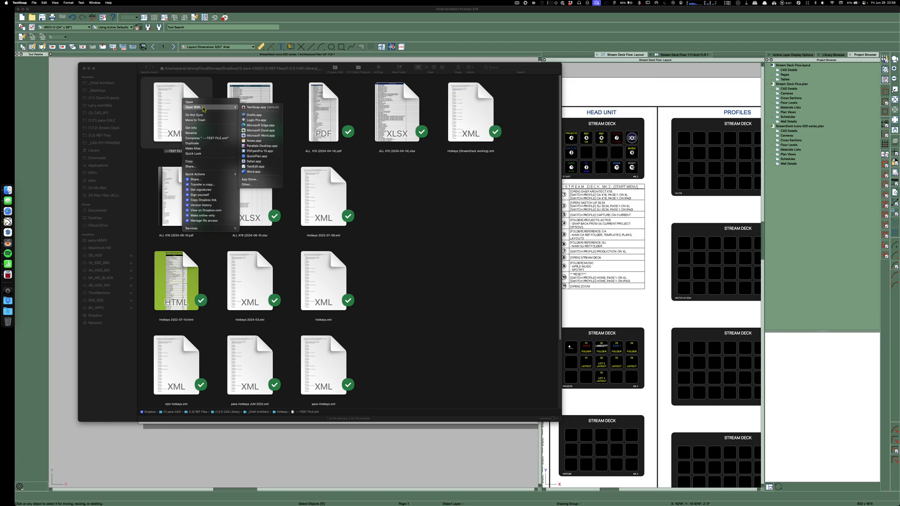
pyautogui.click(256, 131)
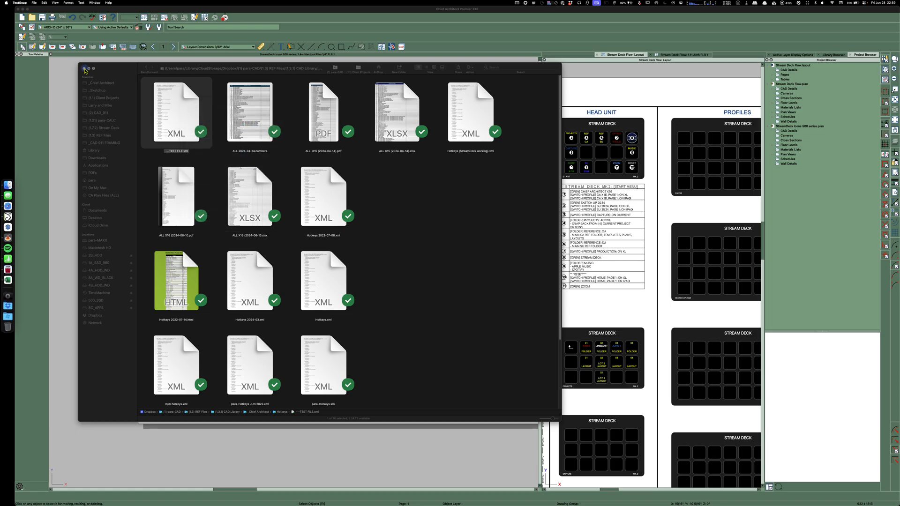
pyautogui.click(85, 70)
# Step: Enlarge and reposition the TEST FILE workbook window and look through its command rows from start to end
pyautogui.moveTo(397, 149); pyautogui.dragTo(230, 68)
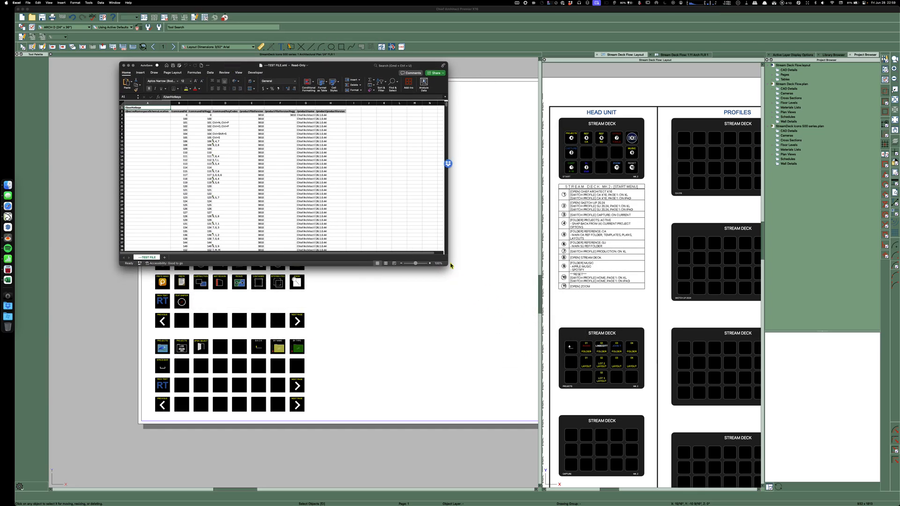
pyautogui.moveTo(450, 265); pyautogui.dragTo(732, 425)
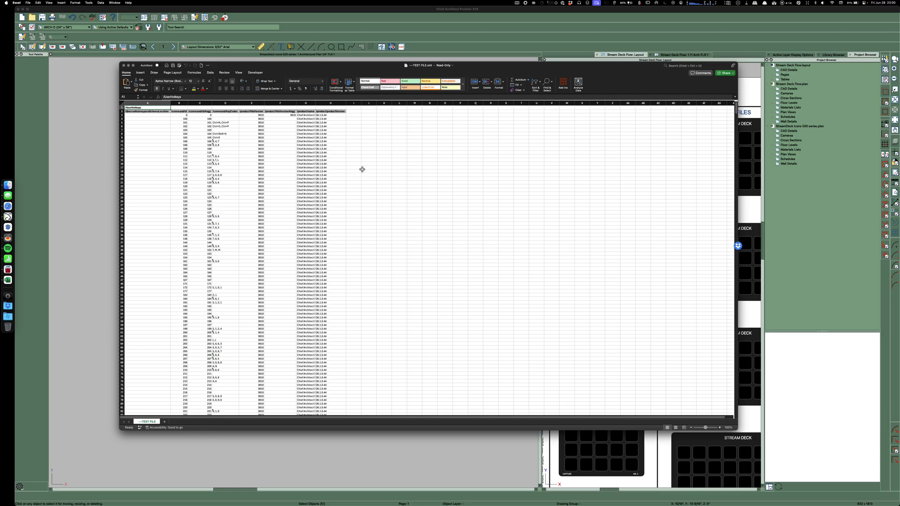
pyautogui.scroll(-5, 363, 181)
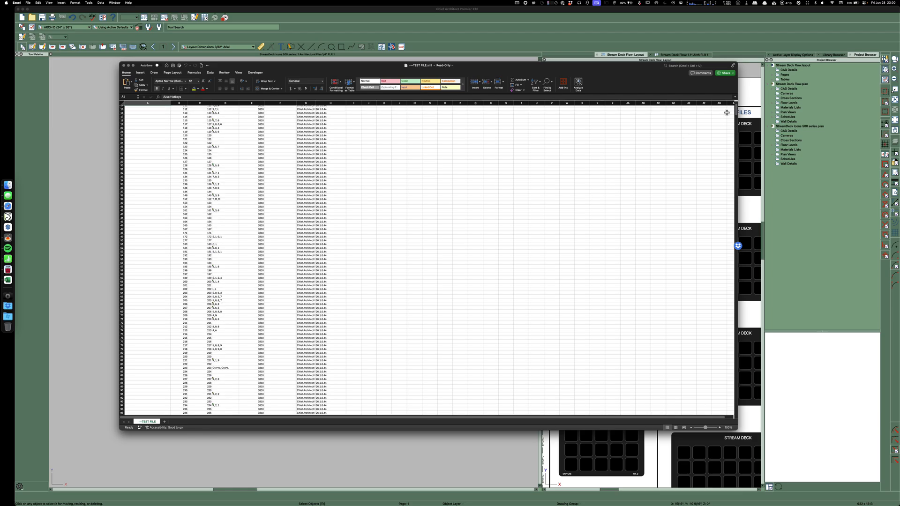
pyautogui.moveTo(735, 111); pyautogui.dragTo(773, 425)
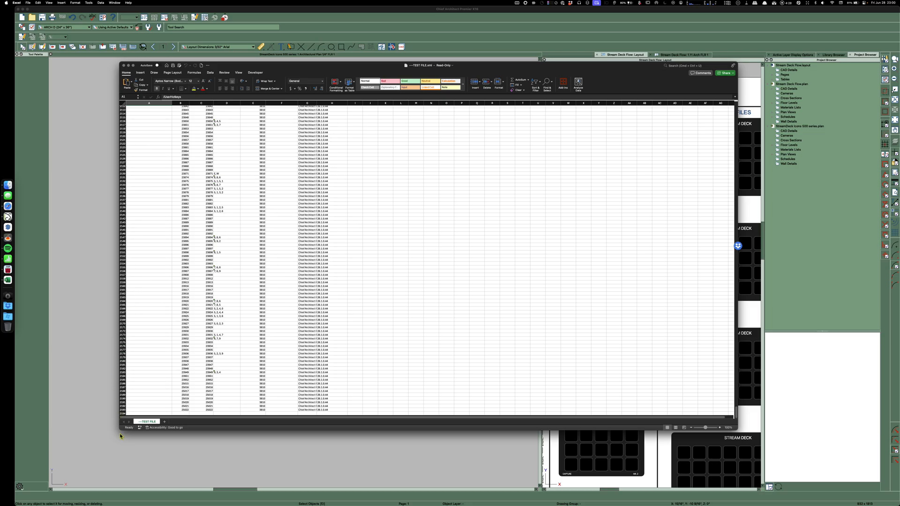
pyautogui.moveTo(120, 431); pyautogui.dragTo(59, 430)
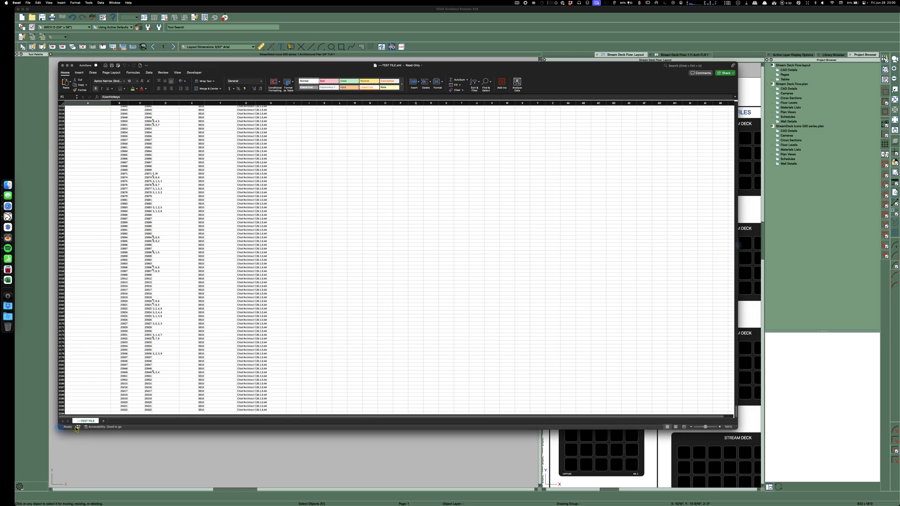
pyautogui.moveTo(206, 66); pyautogui.dragTo(260, 67)
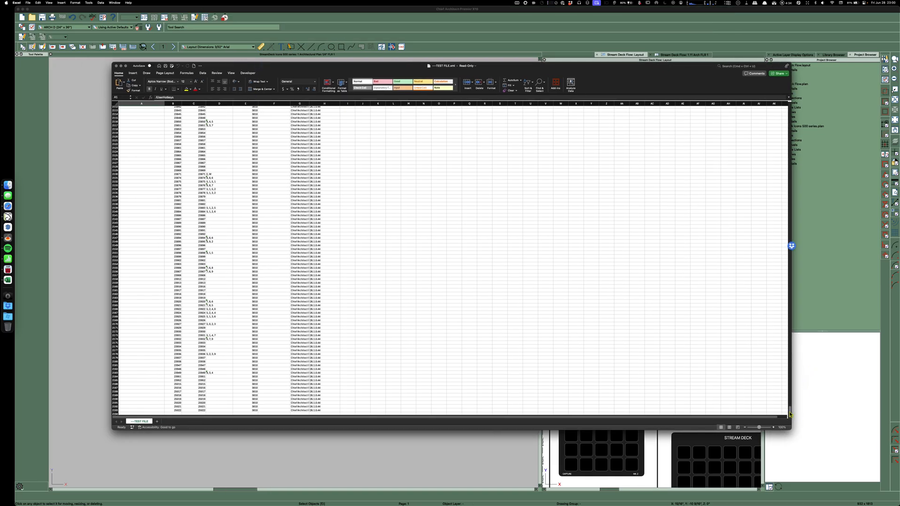
pyautogui.moveTo(790, 413); pyautogui.dragTo(790, 107)
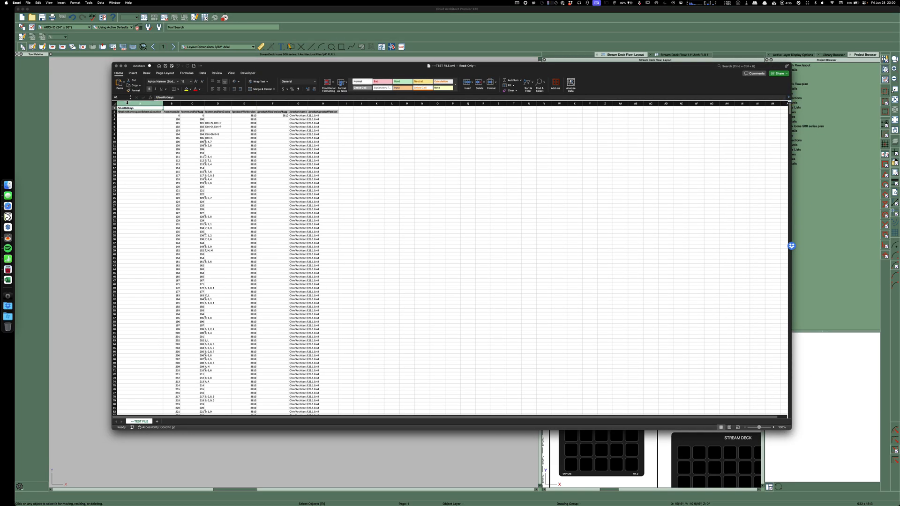
# Step: Freeze the two header rows above row 3 so they stay in view while the command list scrolls
pyautogui.click(114, 115)
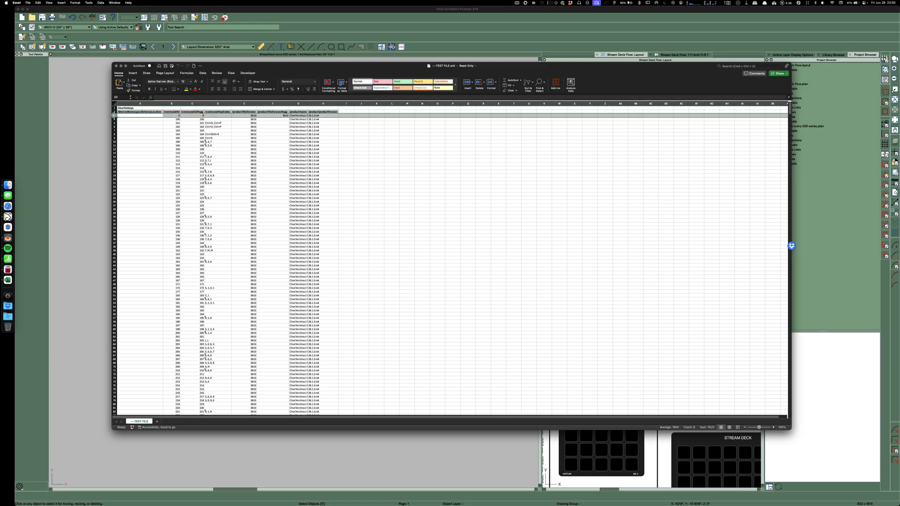
pyautogui.rightClick(114, 116)
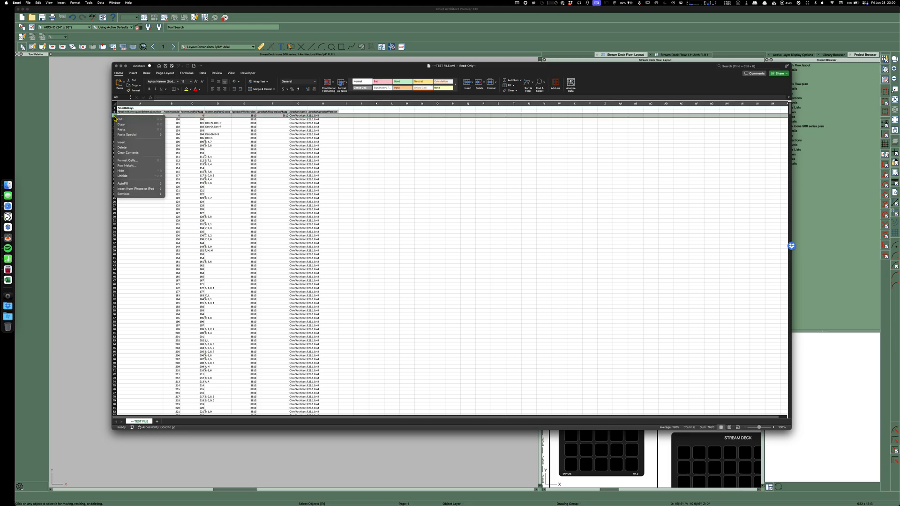
pyautogui.click(111, 3)
pyautogui.click(115, 2)
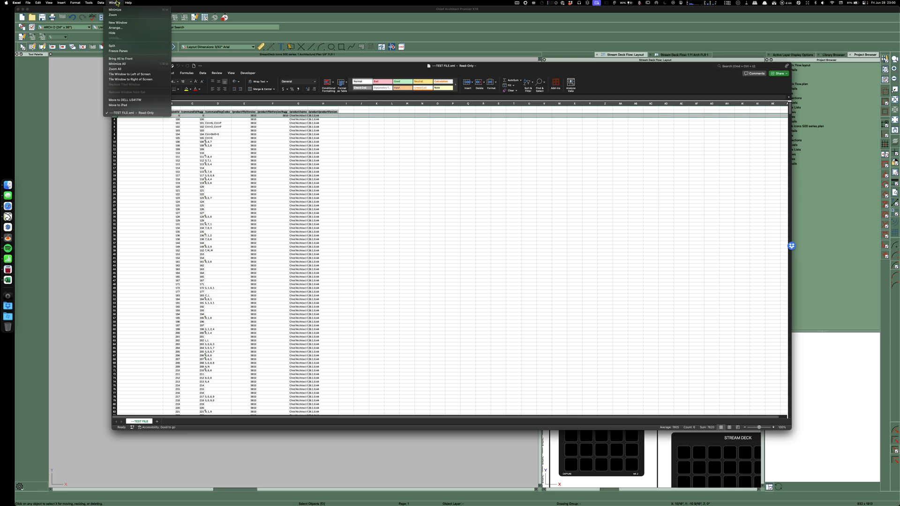
pyautogui.click(118, 51)
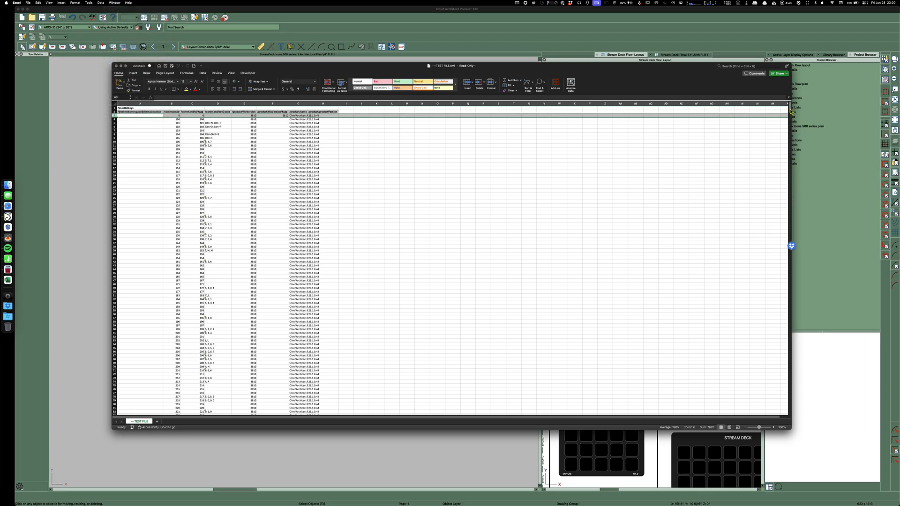
pyautogui.moveTo(791, 111); pyautogui.dragTo(790, 404)
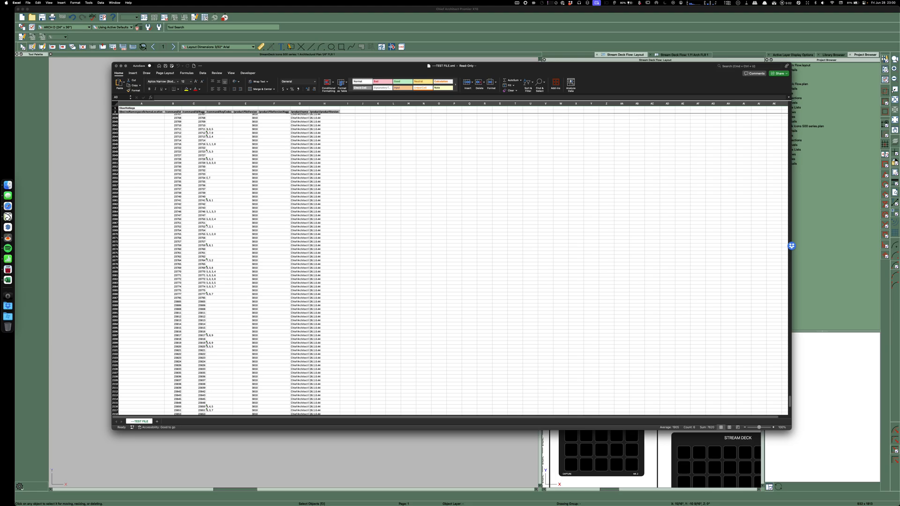
# Step: Consult the Chief Architect X16 Hotkeys list in Numbers, return to the Excel workbook and widen the product name column G
pyautogui.moveTo(898, 62); pyautogui.dragTo(477, 63)
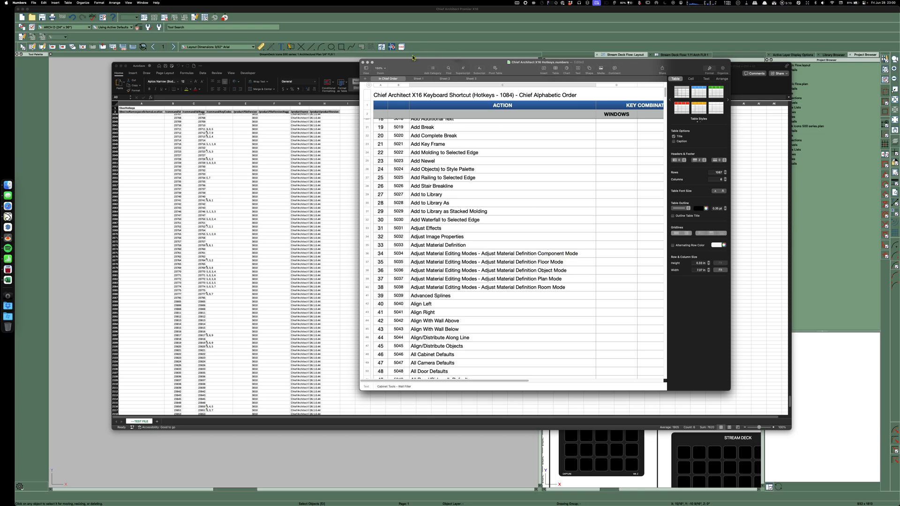
pyautogui.moveTo(407, 68); pyautogui.dragTo(899, 66)
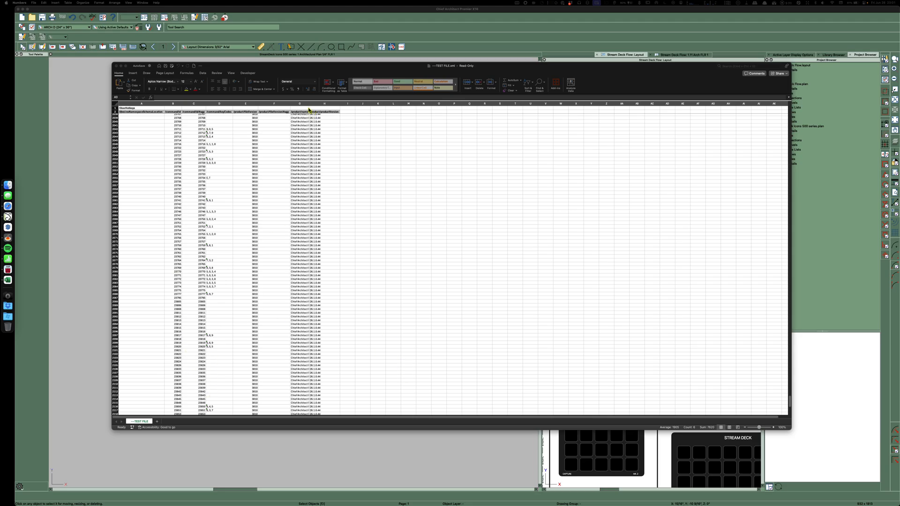
pyautogui.click(315, 71)
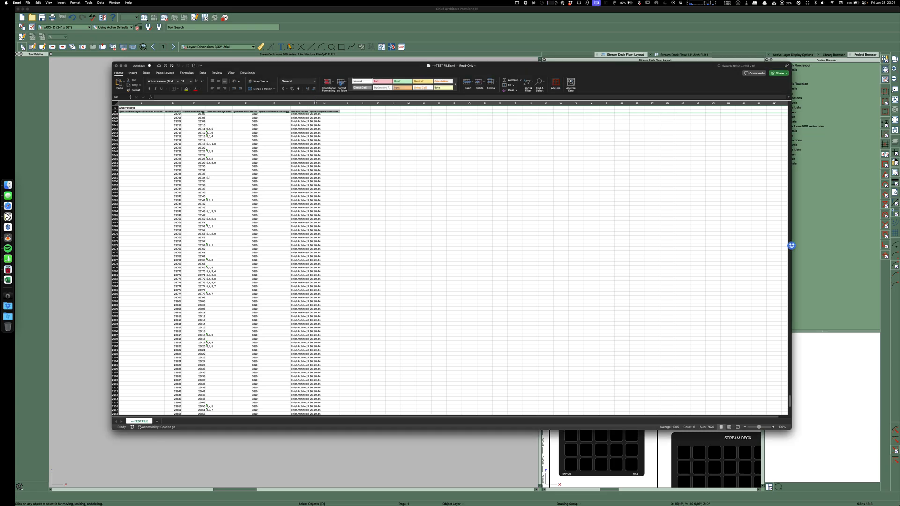
pyautogui.moveTo(310, 103); pyautogui.dragTo(351, 103)
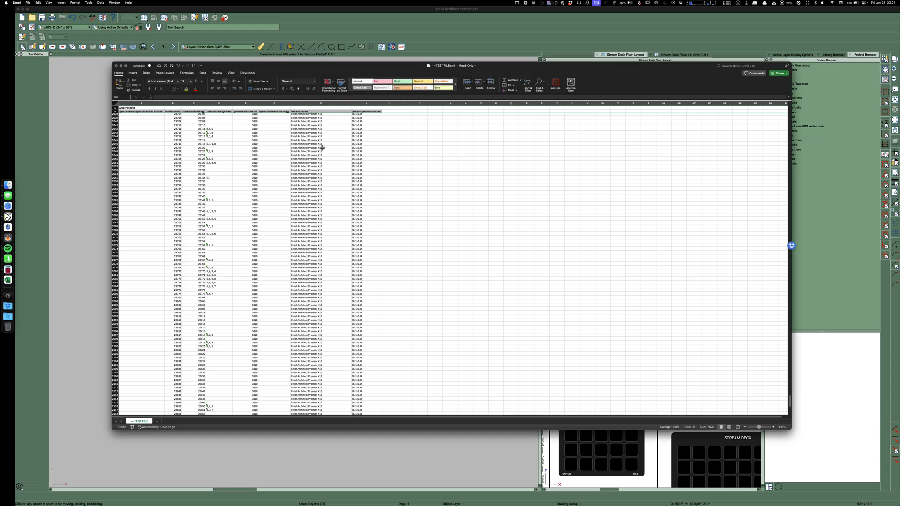
# Step: Examine the command IDs and their key codes across the list, comparing rows with and without assigned hotkeys
pyautogui.scroll(2, 234, 150)
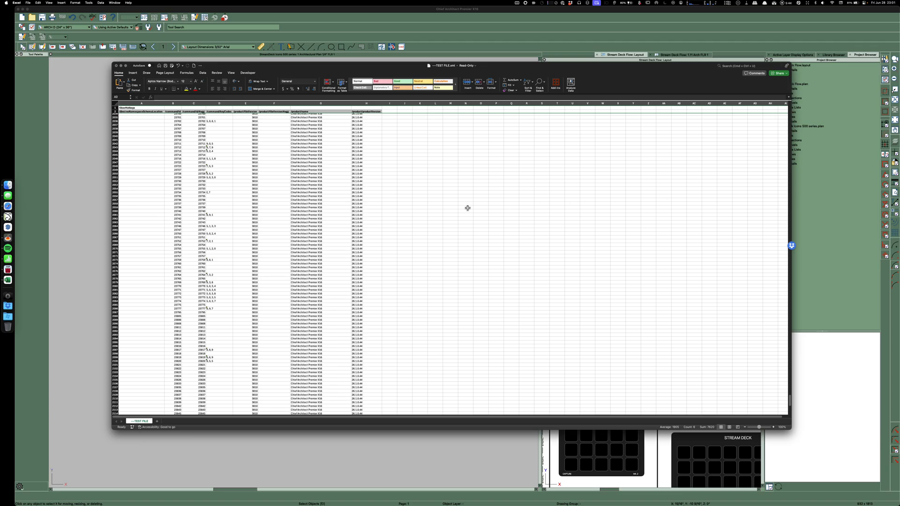
pyautogui.click(209, 192)
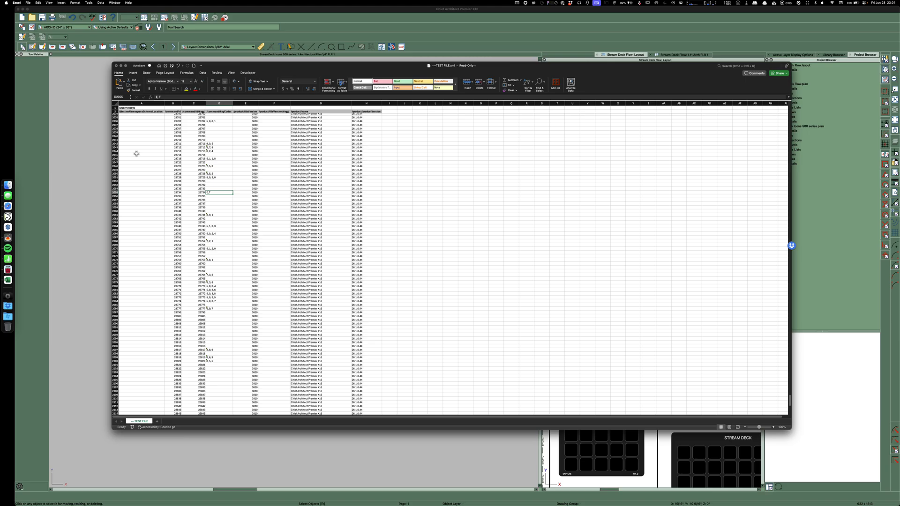
pyautogui.scroll(15, 203, 167)
pyautogui.scroll(20, 203, 170)
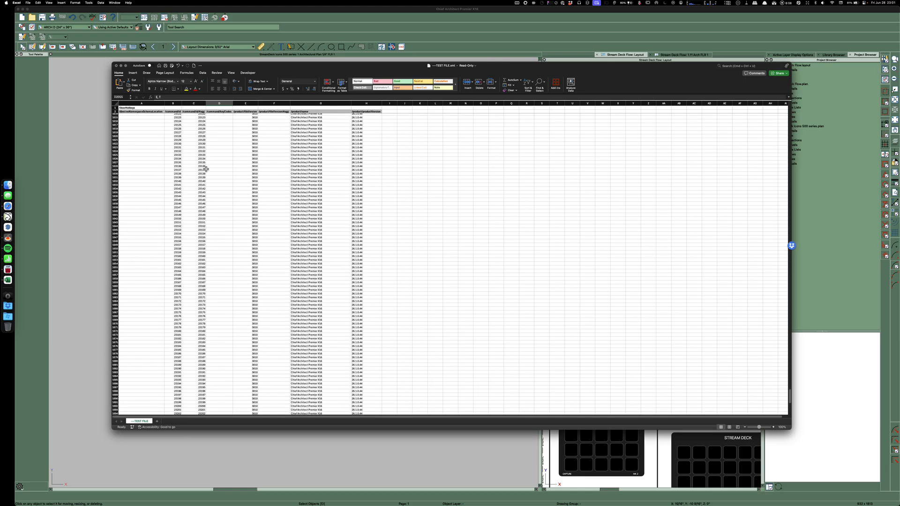
pyautogui.scroll(10, 206, 170)
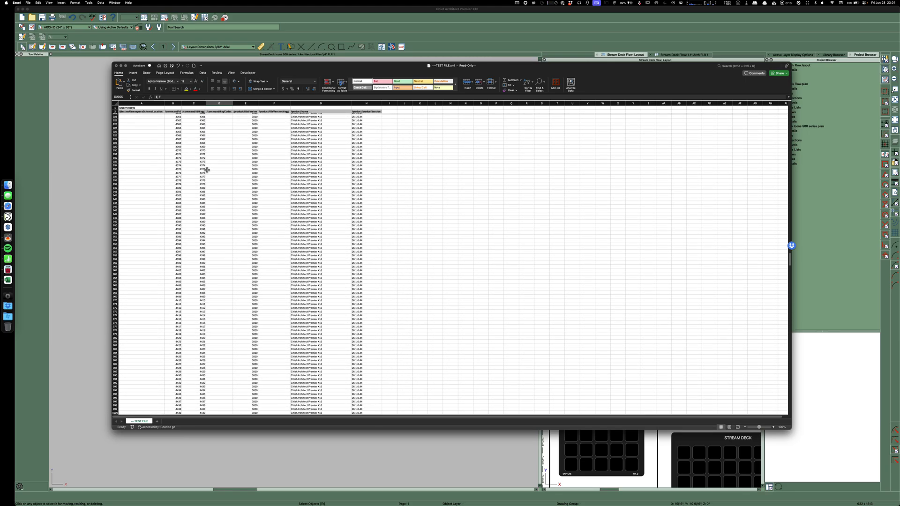
pyautogui.scroll(-6, 209, 169)
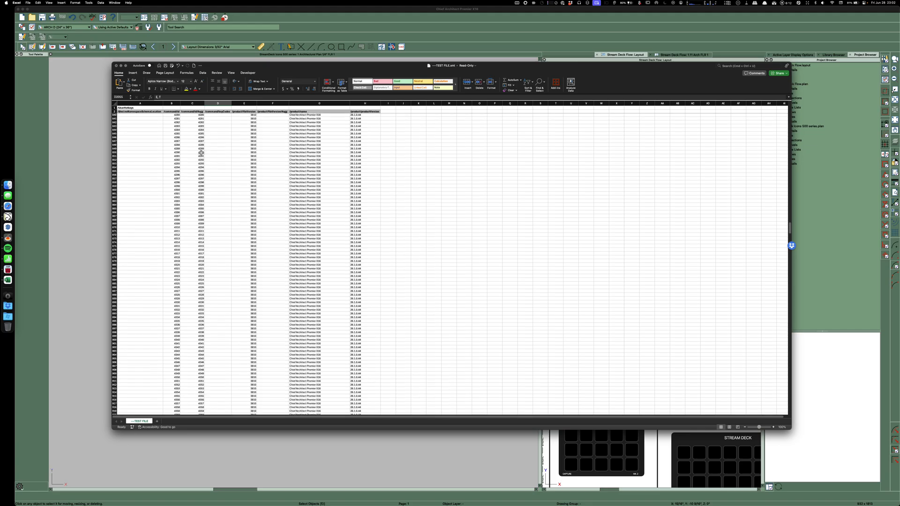
pyautogui.scroll(-15, 219, 325)
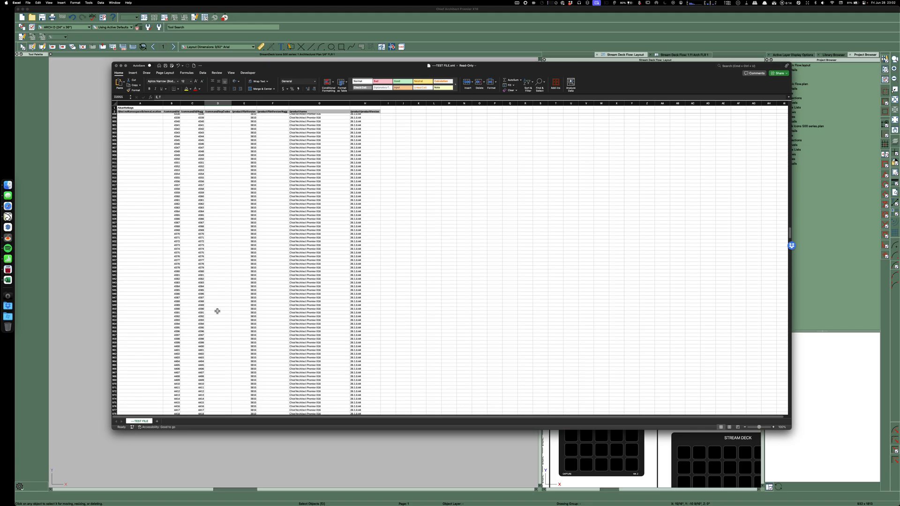
pyautogui.scroll(-8, 215, 307)
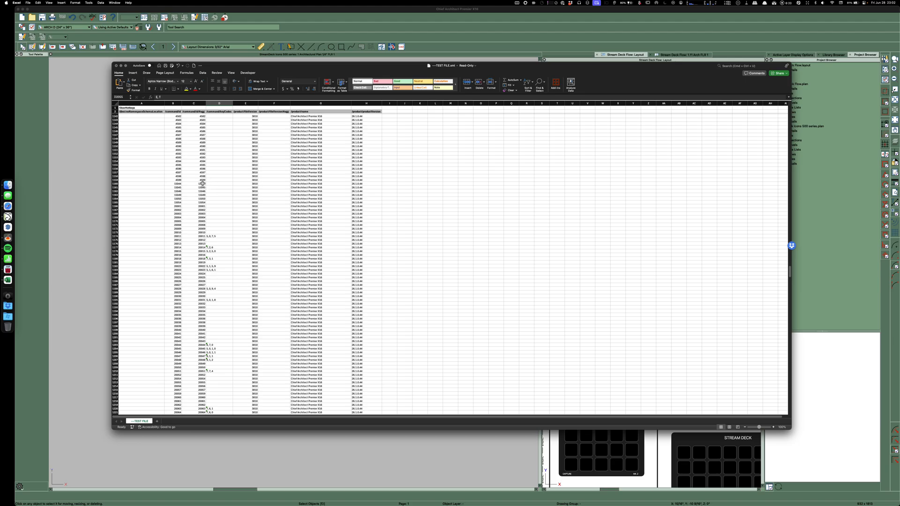
# Step: Examine the key code column where command IDs pass from the 4000s into the 20000s, comparing blank cells with assigned four-digit codes
pyautogui.click(202, 184)
pyautogui.click(203, 180)
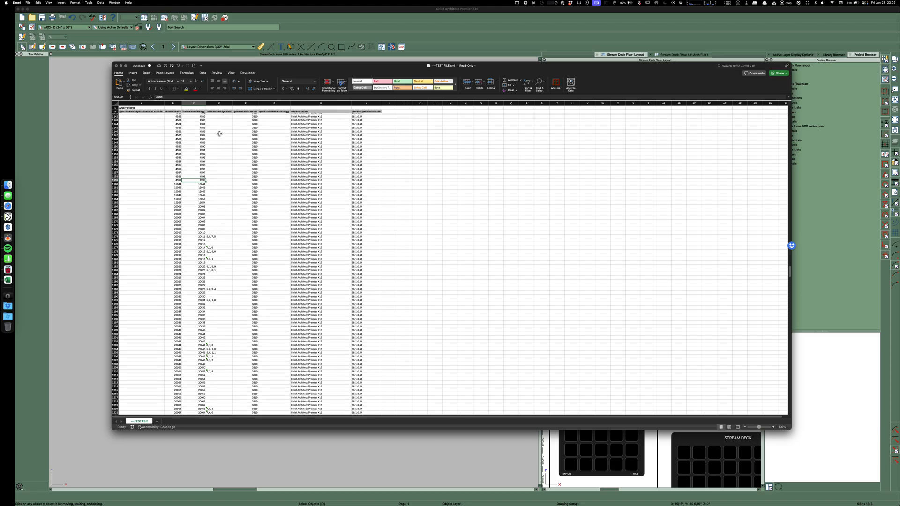
pyautogui.moveTo(218, 134); pyautogui.dragTo(226, 321)
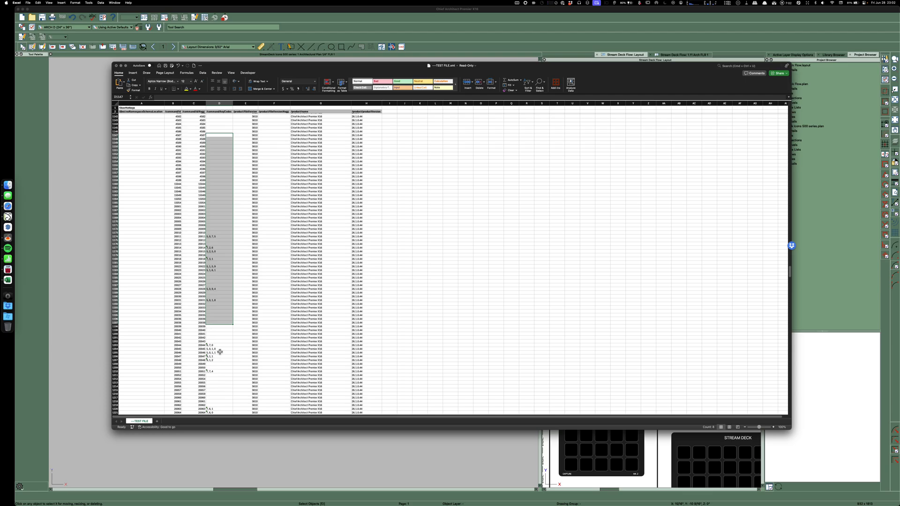
pyautogui.moveTo(220, 349); pyautogui.dragTo(223, 351)
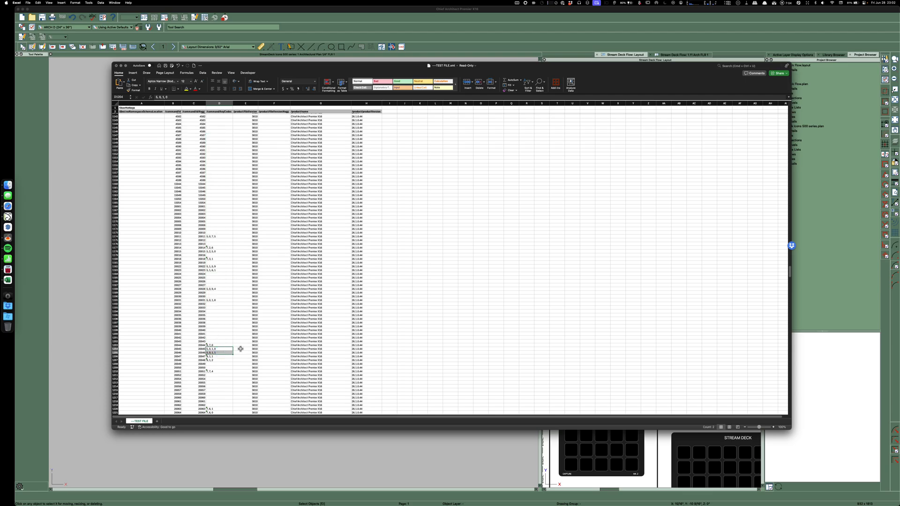
pyautogui.scroll(-10, 218, 331)
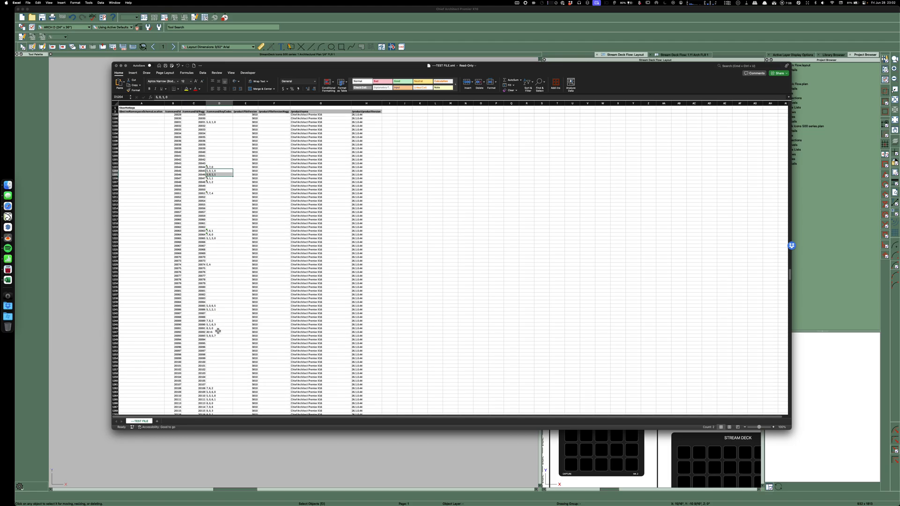
pyautogui.scroll(-2, 218, 331)
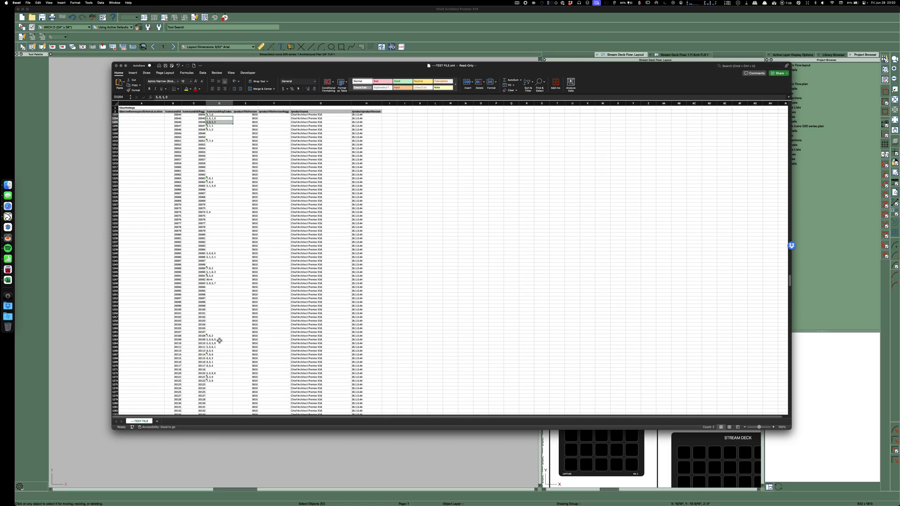
pyautogui.click(220, 339)
pyautogui.click(220, 343)
pyautogui.click(221, 348)
# Step: Look back through the command list to its first rows and inspect the command ID and key code cells there
pyautogui.scroll(20, 212, 342)
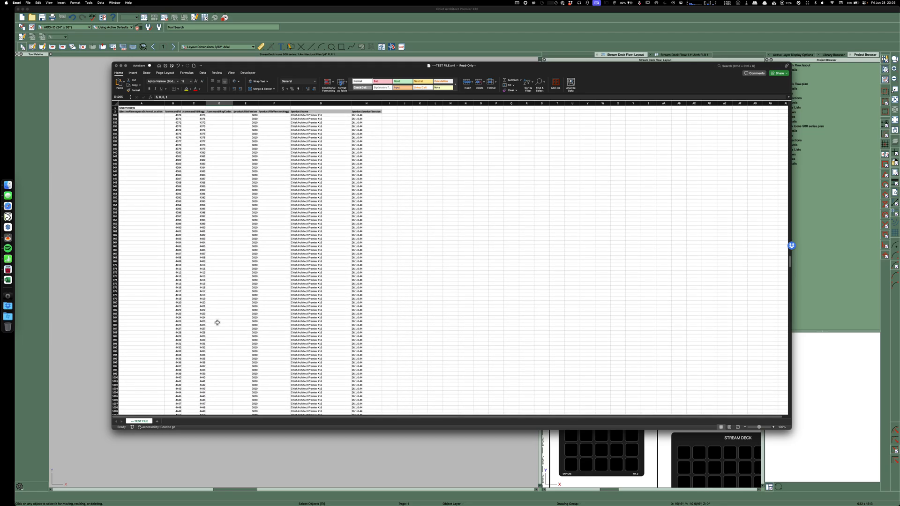
pyautogui.scroll(20, 217, 322)
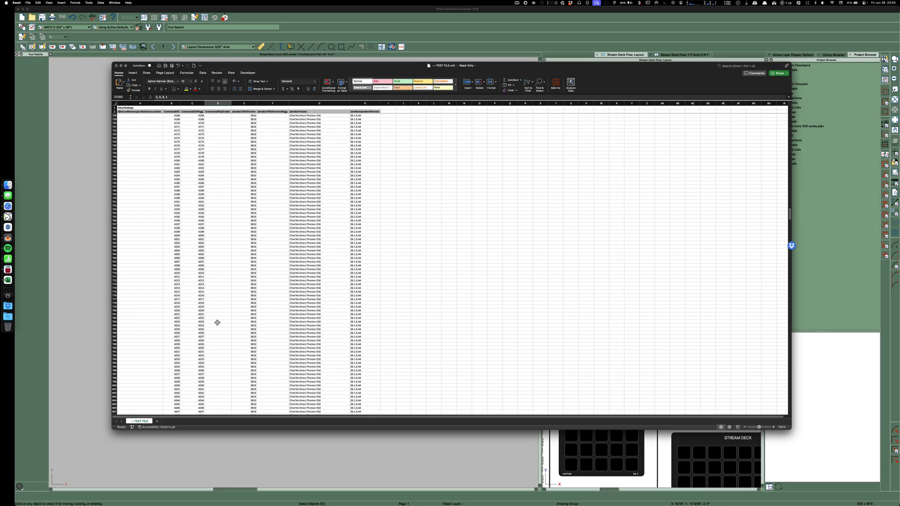
pyautogui.scroll(12, 217, 323)
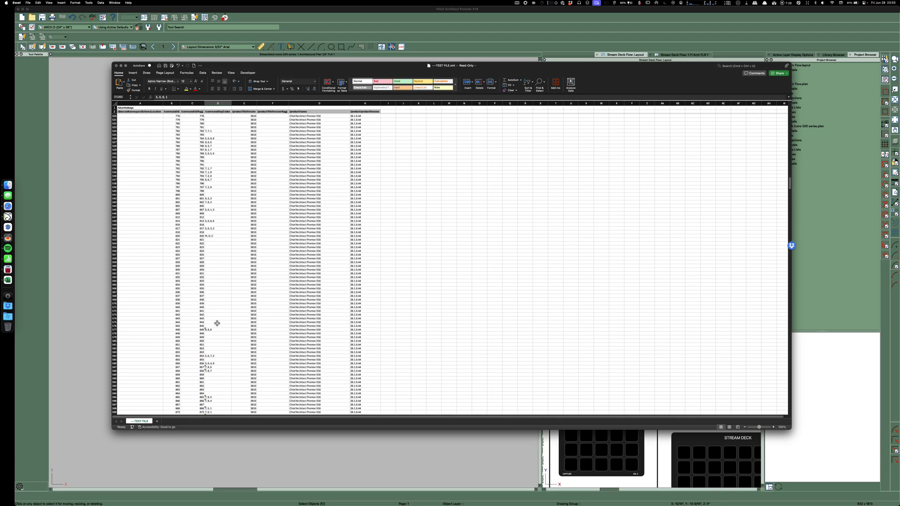
pyautogui.scroll(-8, 197, 350)
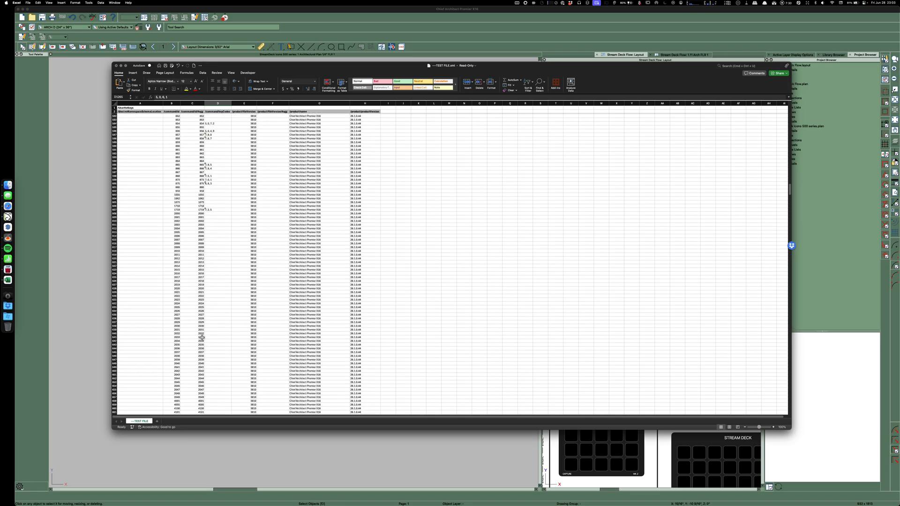
pyautogui.scroll(3, 199, 270)
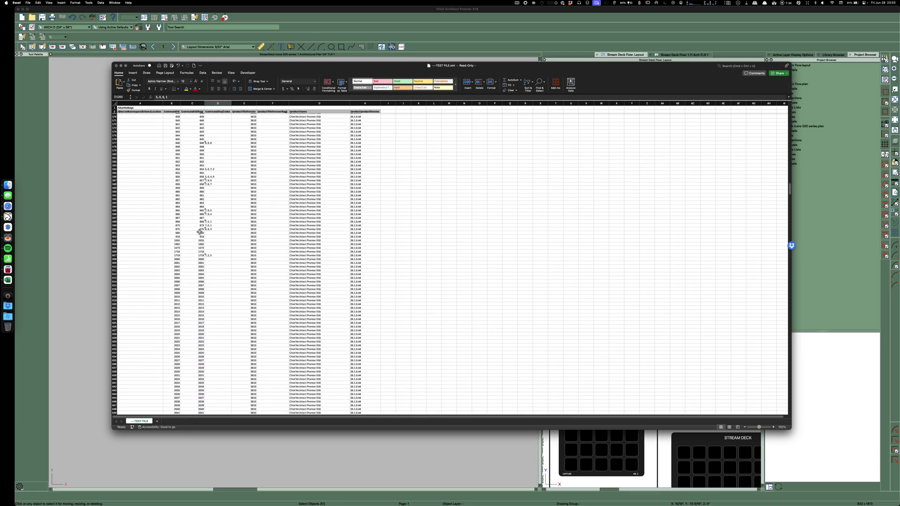
pyautogui.scroll(20, 200, 199)
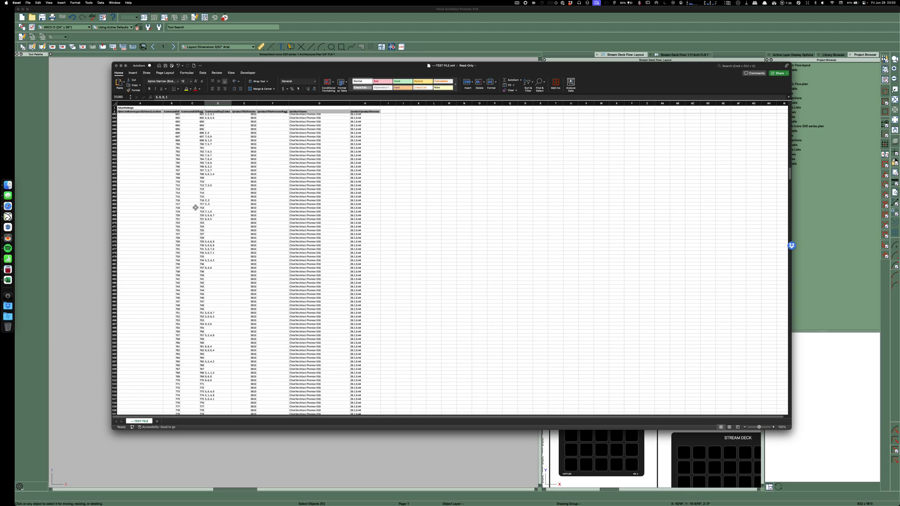
pyautogui.scroll(20, 195, 212)
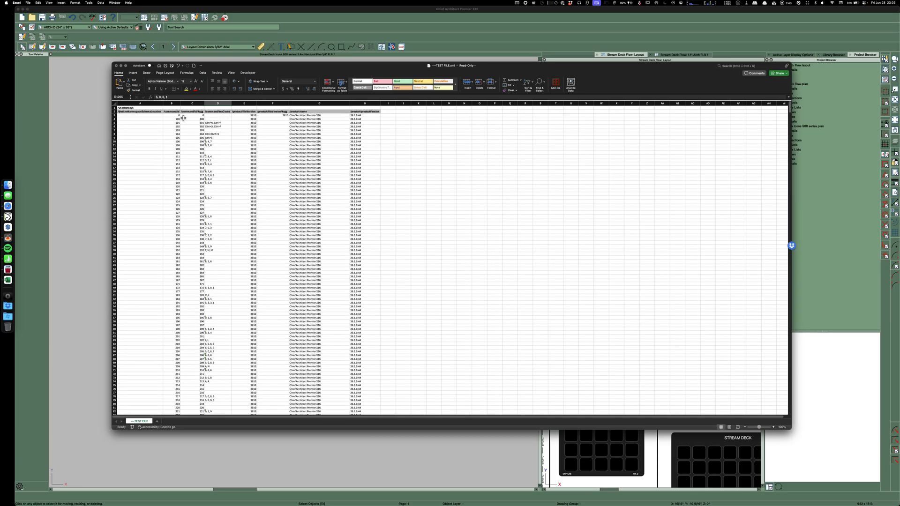
pyautogui.click(202, 119)
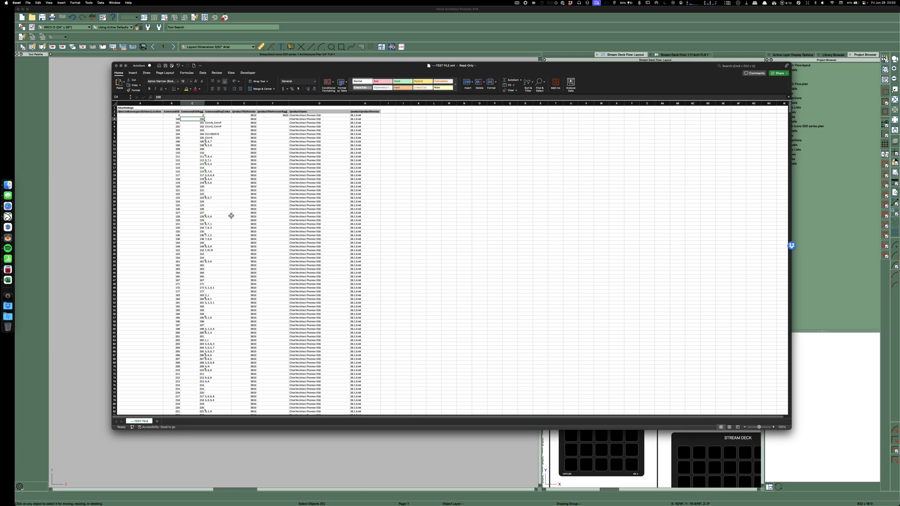
pyautogui.click(220, 249)
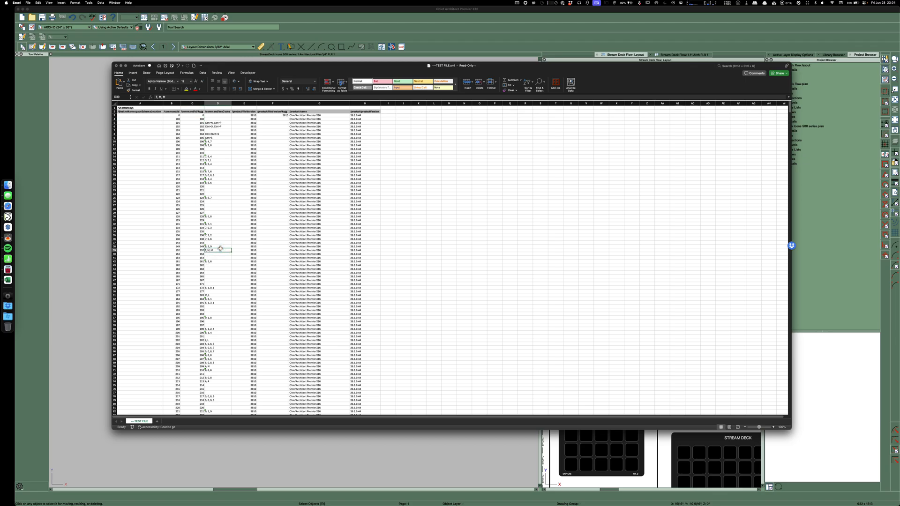